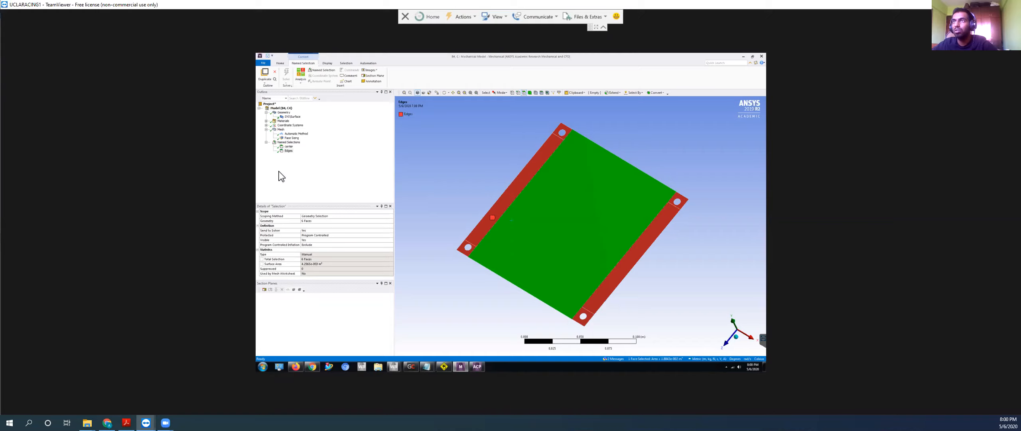
Step: Delete the named selection "center" covering the plate's large central face
click(290, 143)
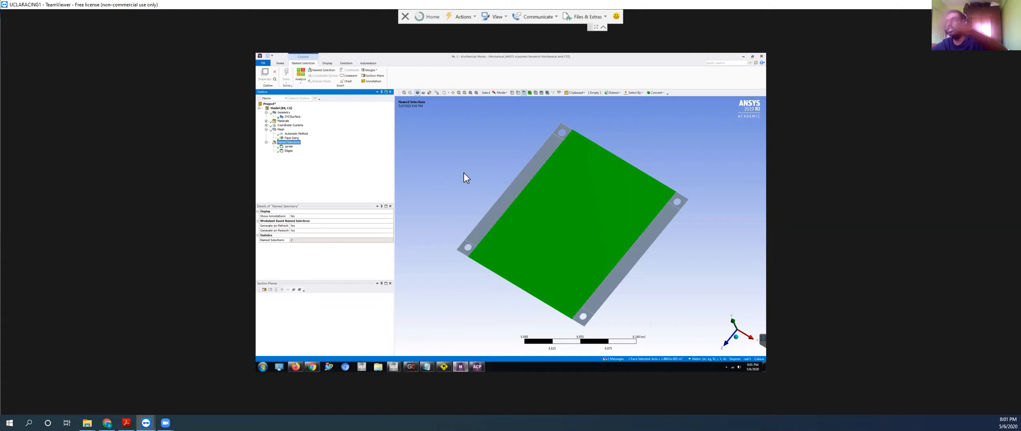
click(506, 201)
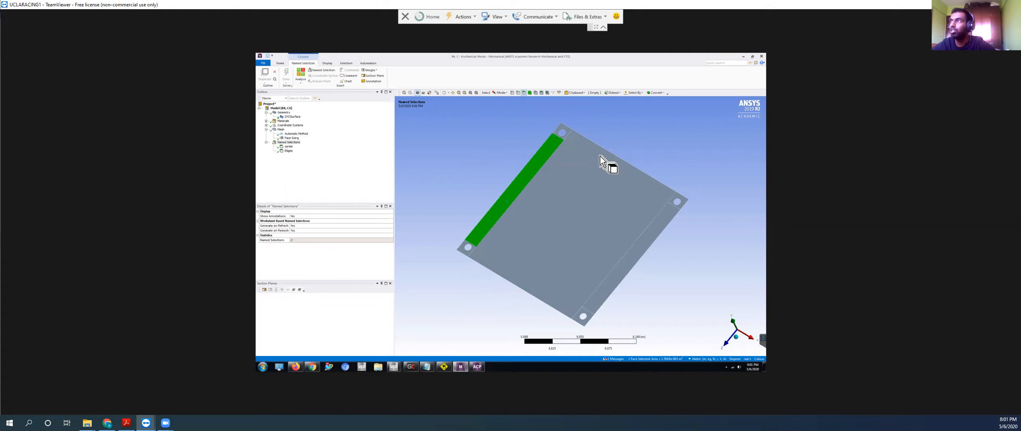
click(574, 138)
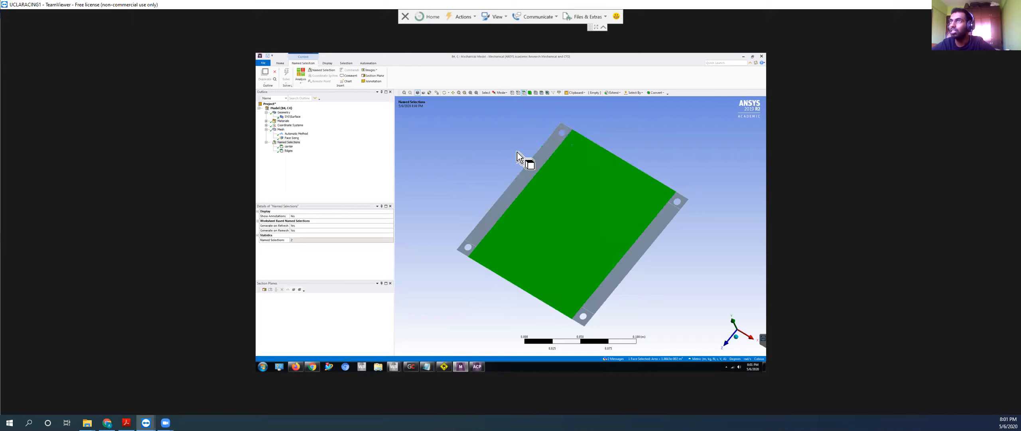
click(492, 163)
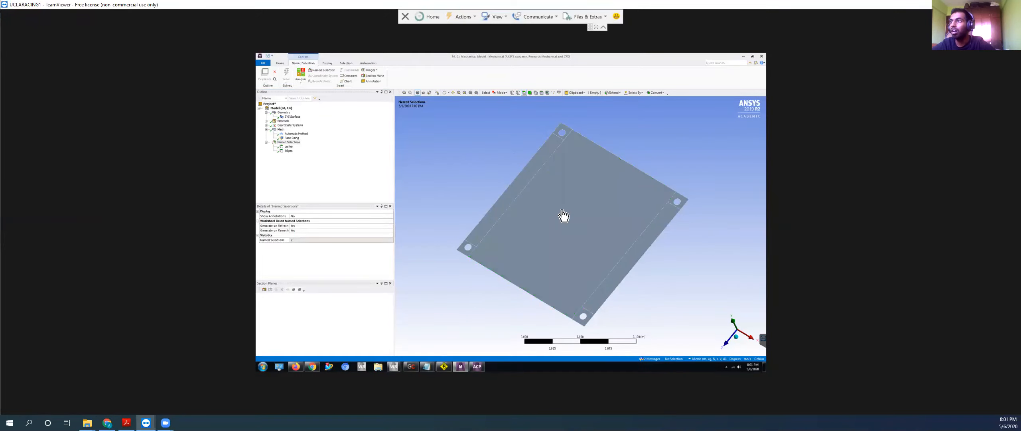
right_click(288, 146)
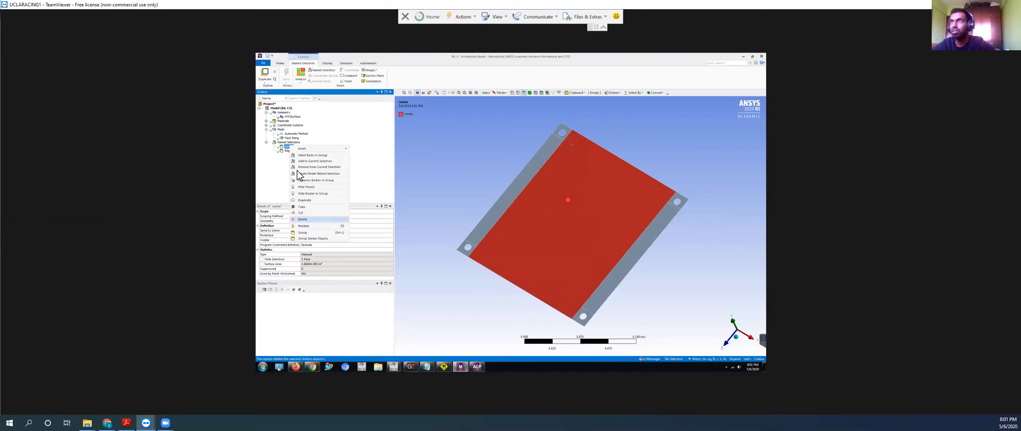
click(303, 219)
click(512, 230)
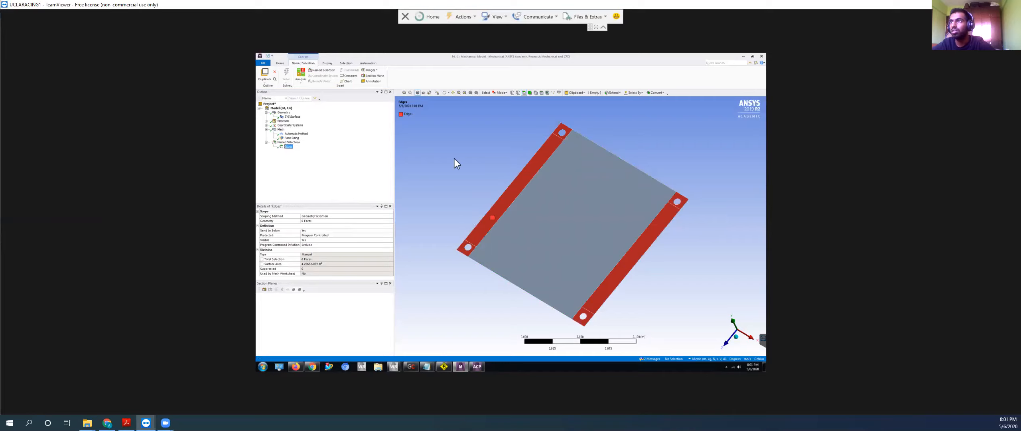
click(484, 141)
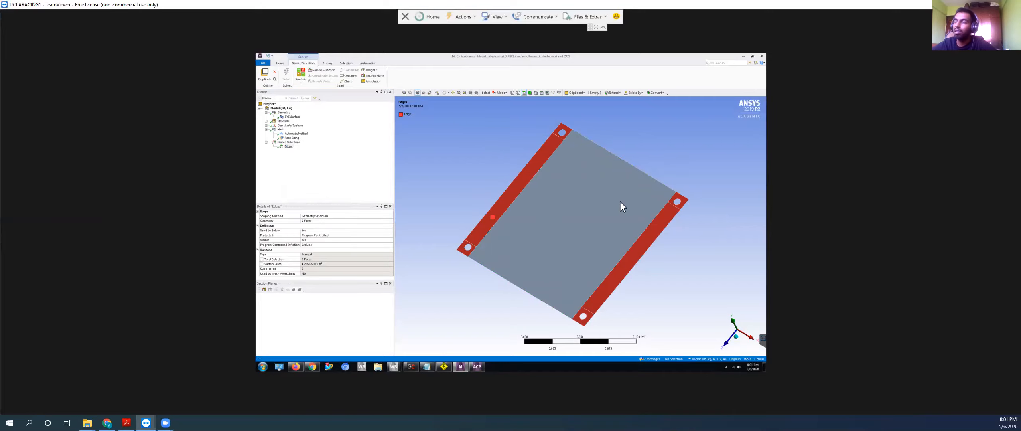
Step: Create a named selection called "Center Panel" from the plate's large central face
click(584, 205)
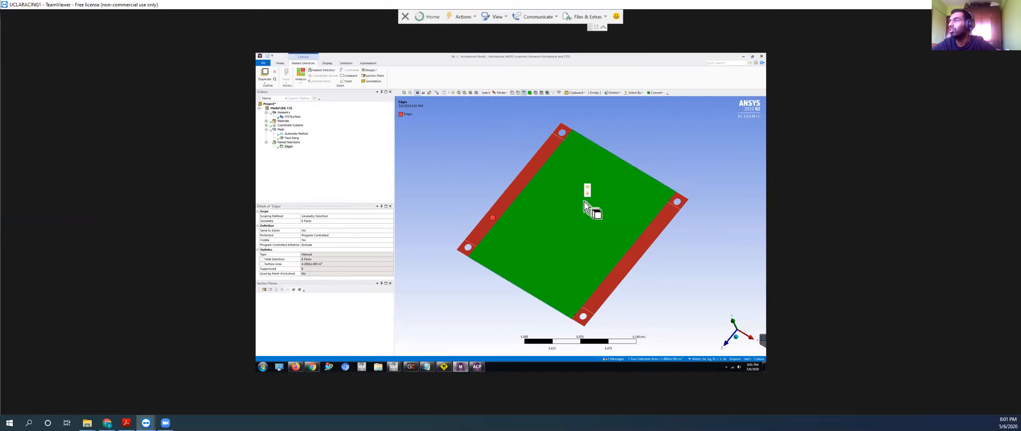
right_click(556, 228)
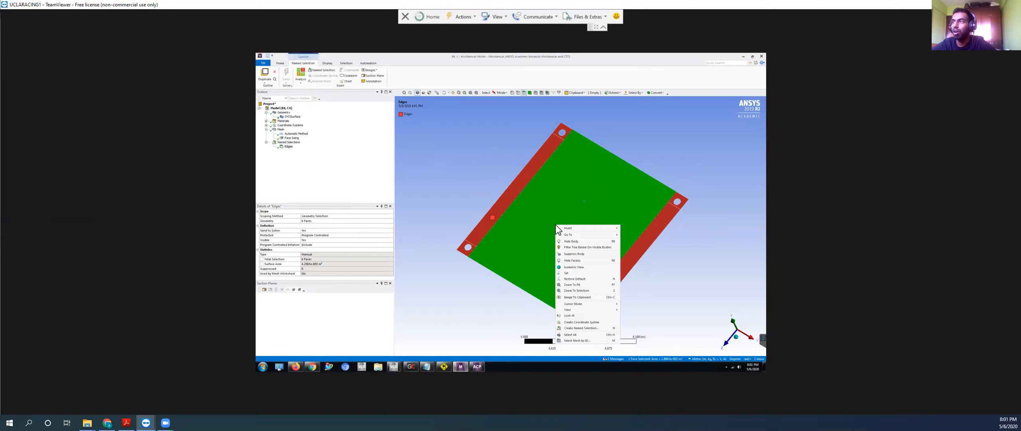
click(581, 328)
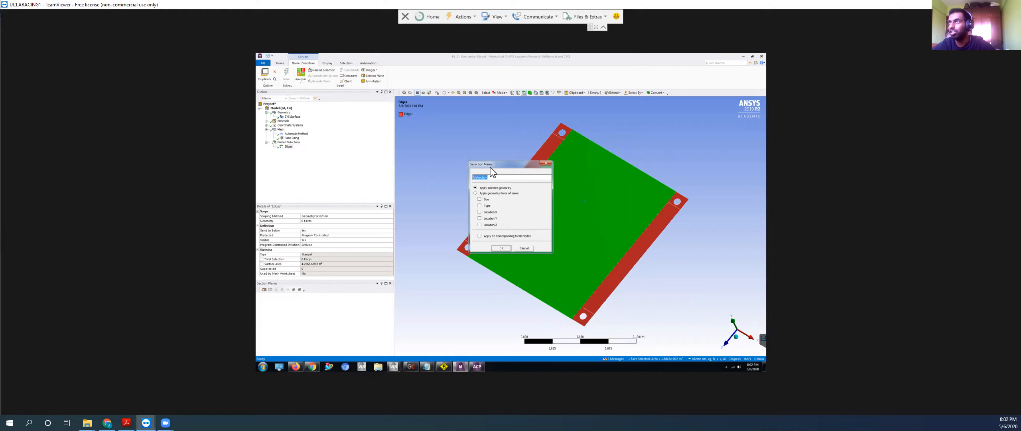
text(center Panel)
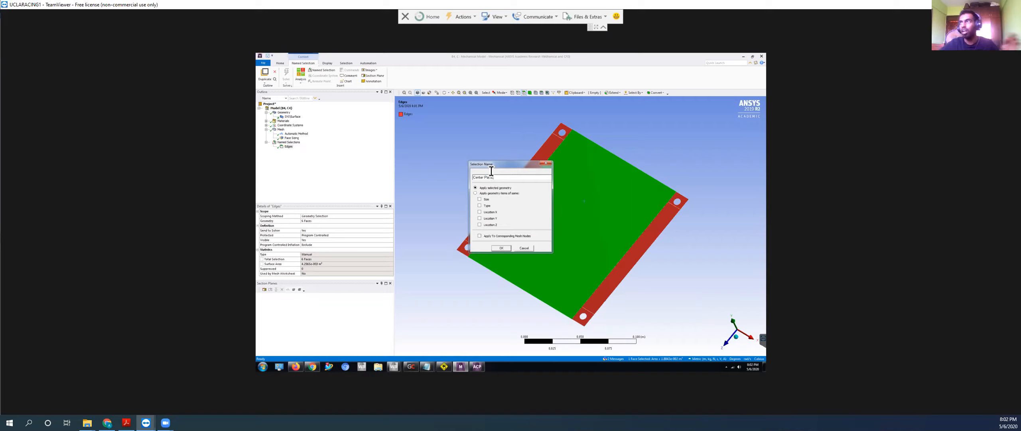
click(501, 248)
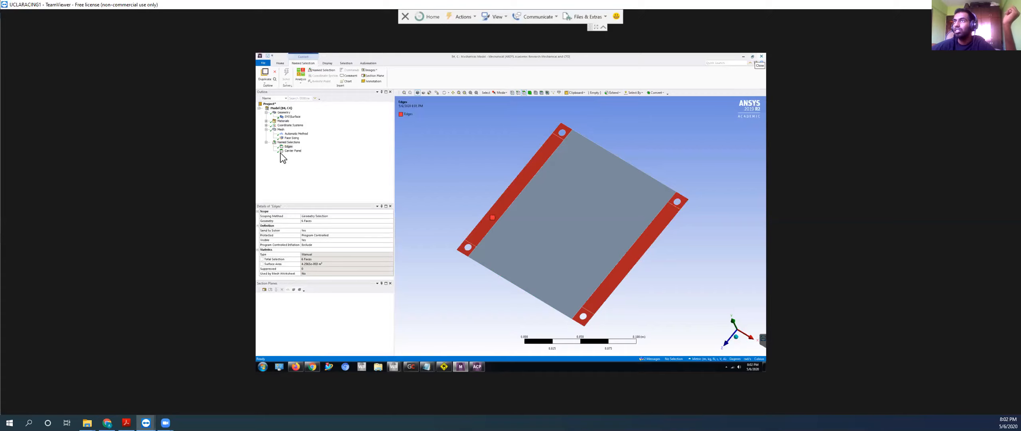
Step: Check which faces the Edges and Center Panel named selections cover, and look over the plate's surface body and mesh
click(292, 151)
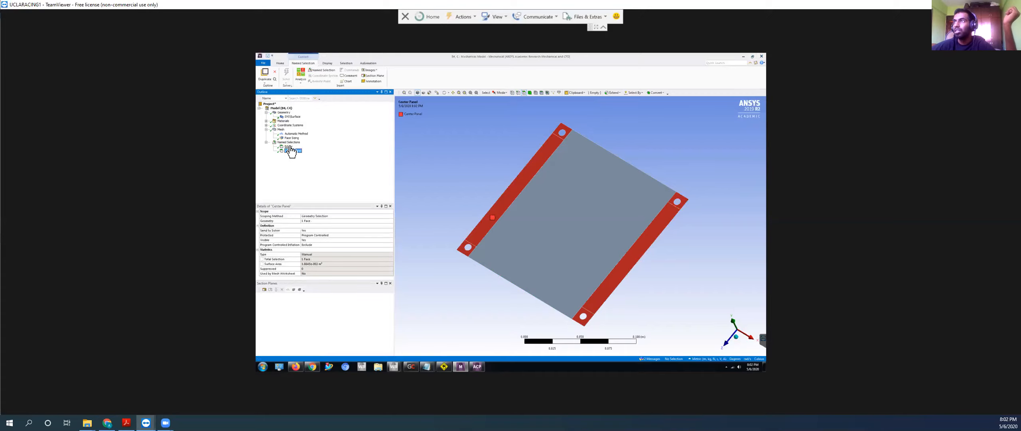
click(290, 147)
click(291, 152)
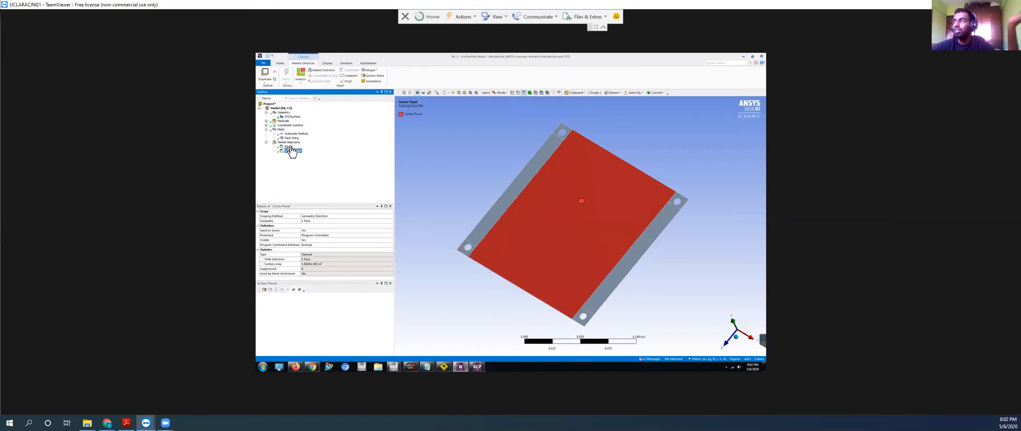
click(289, 146)
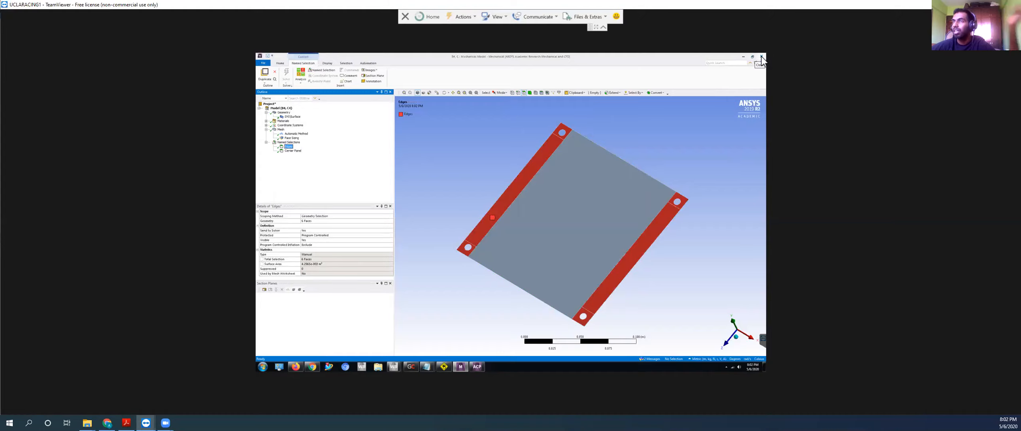
click(295, 117)
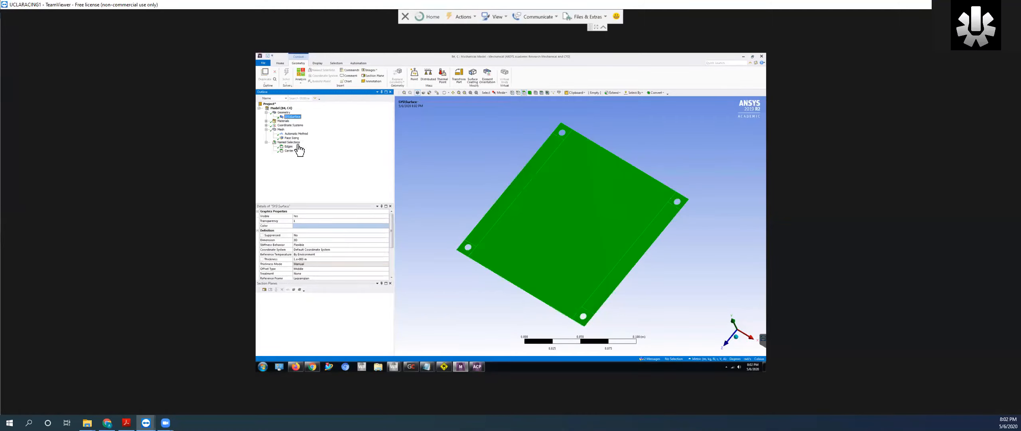
click(281, 129)
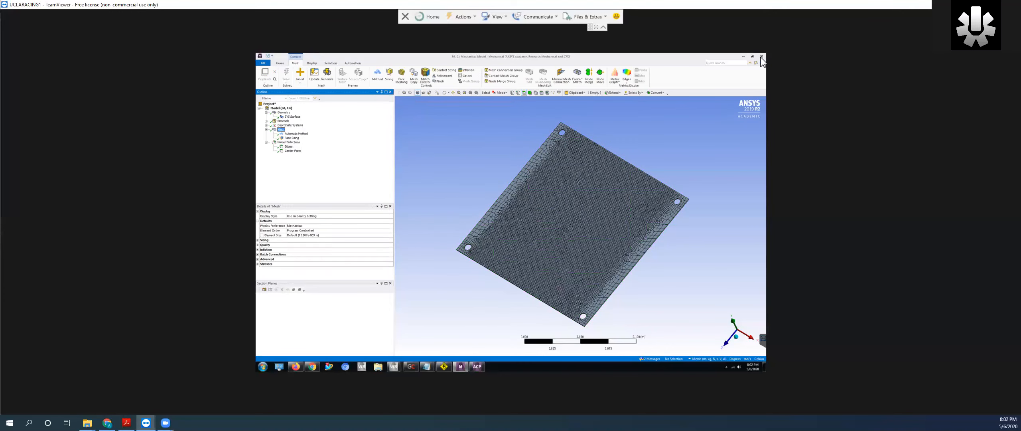
click(285, 142)
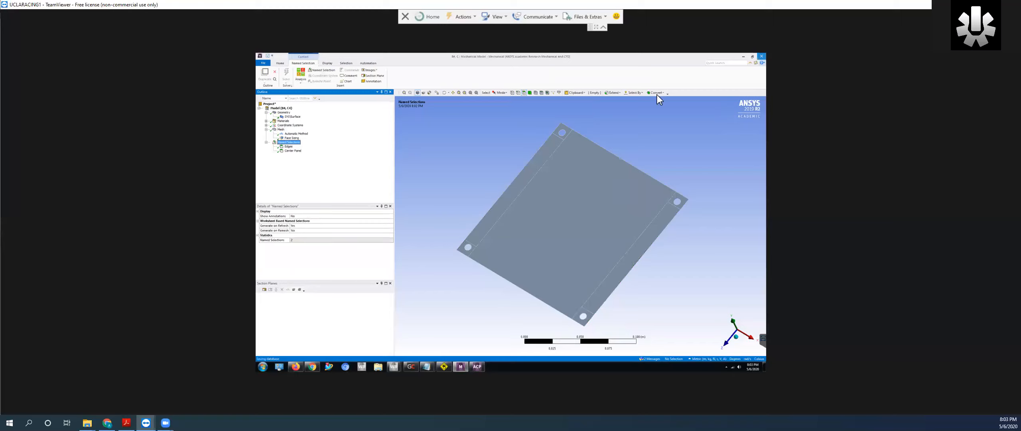
Step: Close the Mechanical model editor and update the whole Workbench project
click(762, 56)
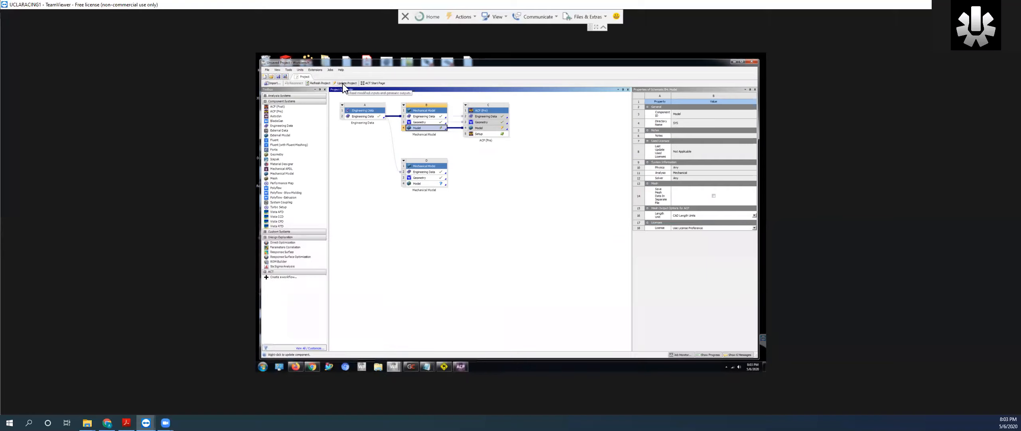
click(342, 83)
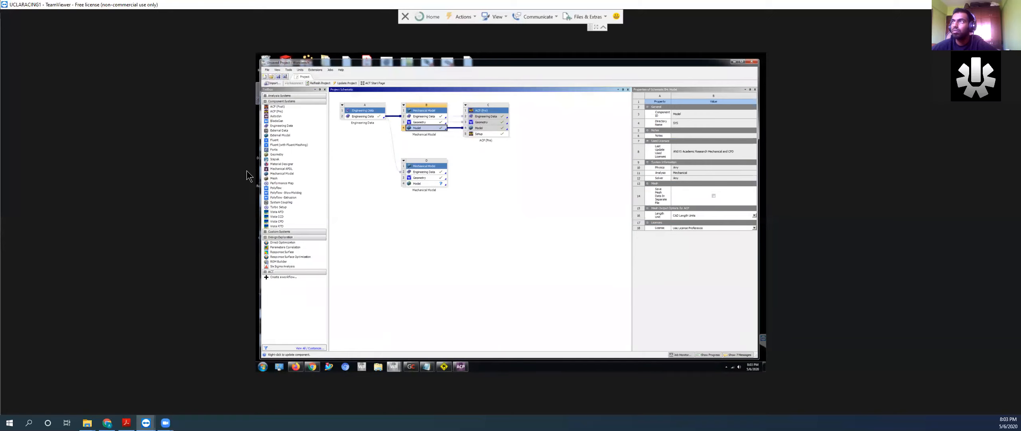
Step: Add an ACP (Pre) system linked to the Model cell of the upper Mechanical Model, and switch to the open ACP window
click(478, 165)
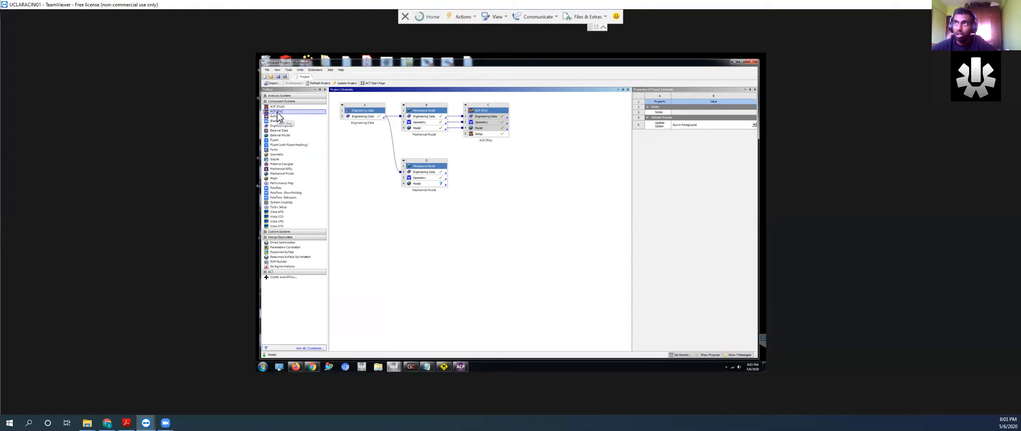
drag(316, 121, 433, 184)
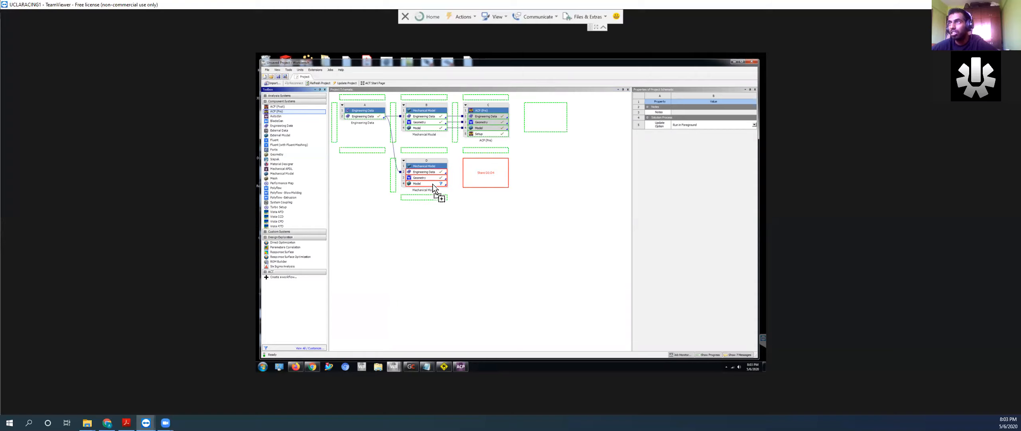
drag(433, 185, 429, 130)
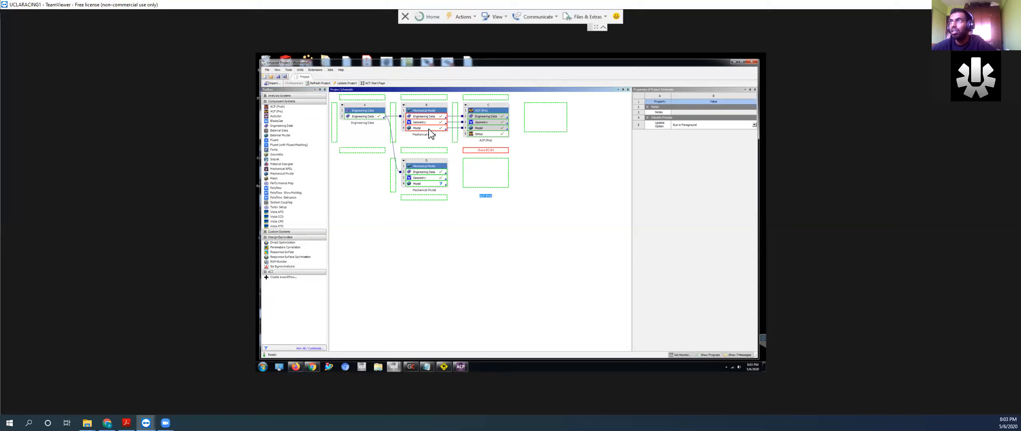
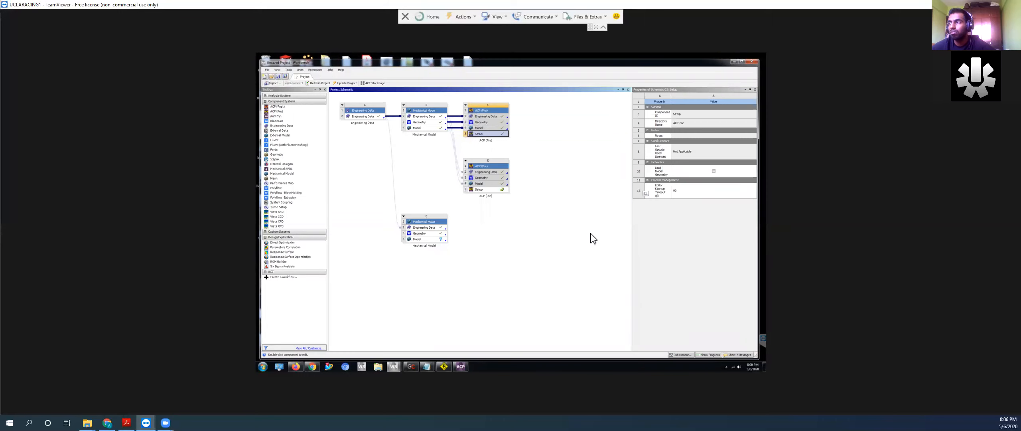
click(734, 63)
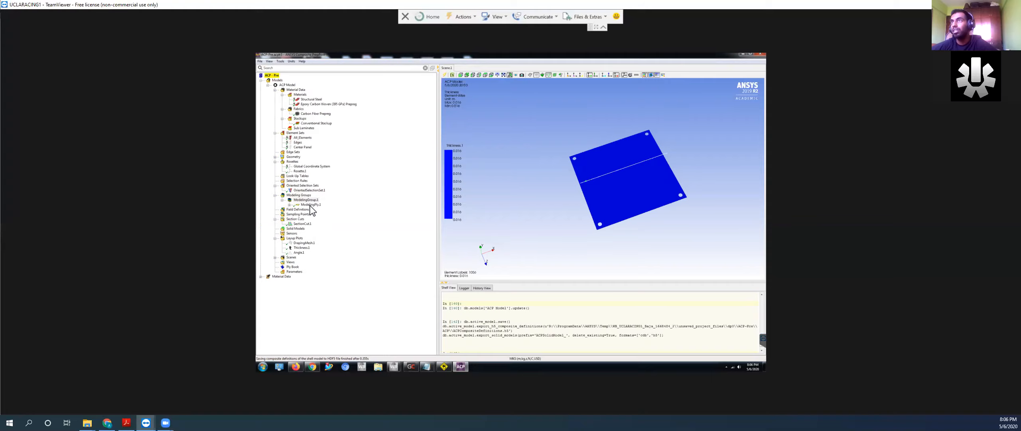
click(282, 95)
click(282, 95)
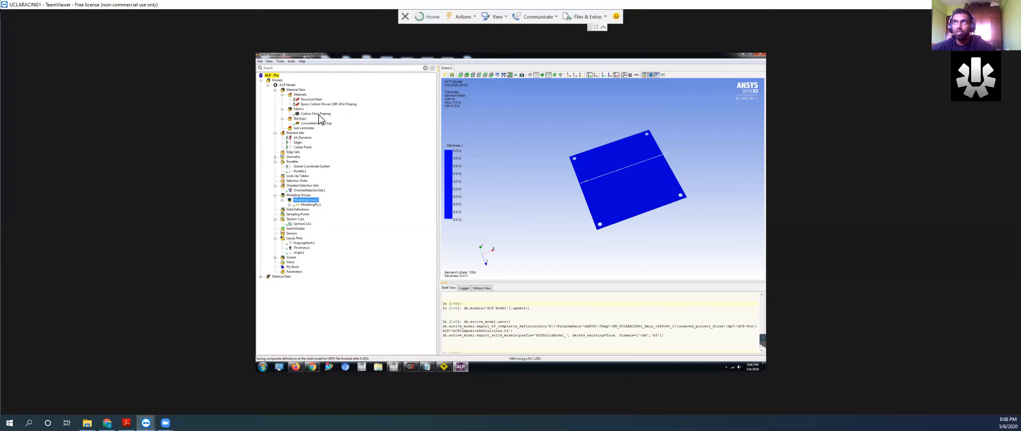
double_click(298, 109)
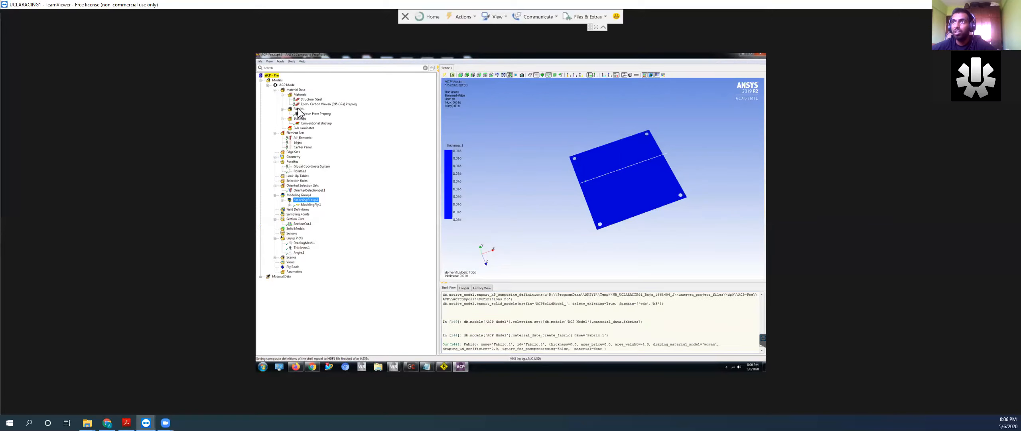
click(559, 273)
Step: Create a fabric named "Carbon Fiber" with the material Epoxy Carbon Woven (395 GPa) Prepreg and a thickness of 0.002 m
double_click(298, 109)
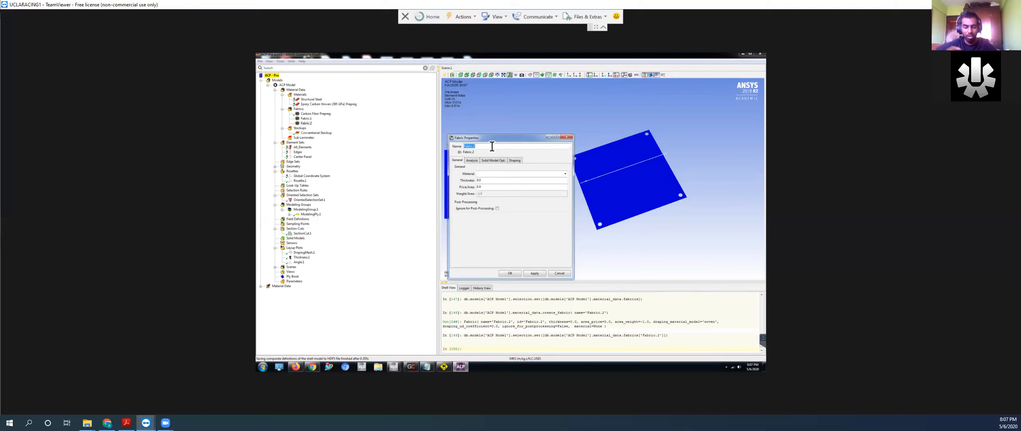
text(Carbon)
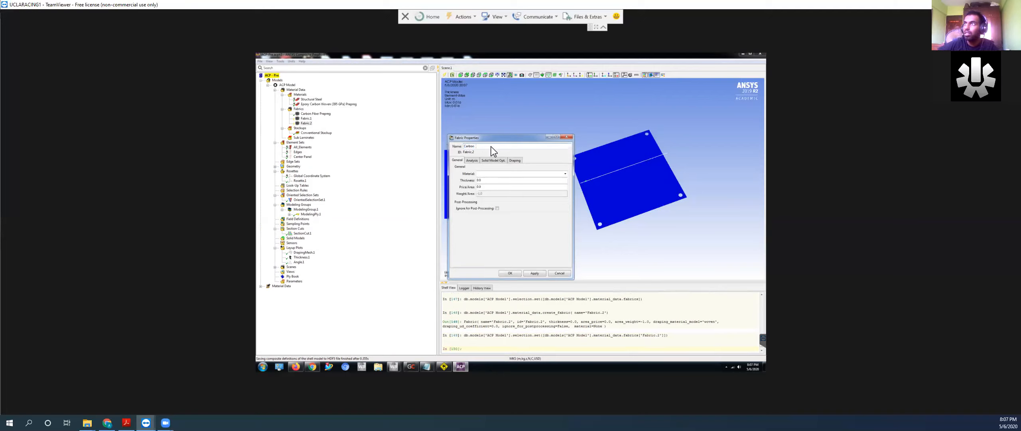
text( Fiber)
click(565, 174)
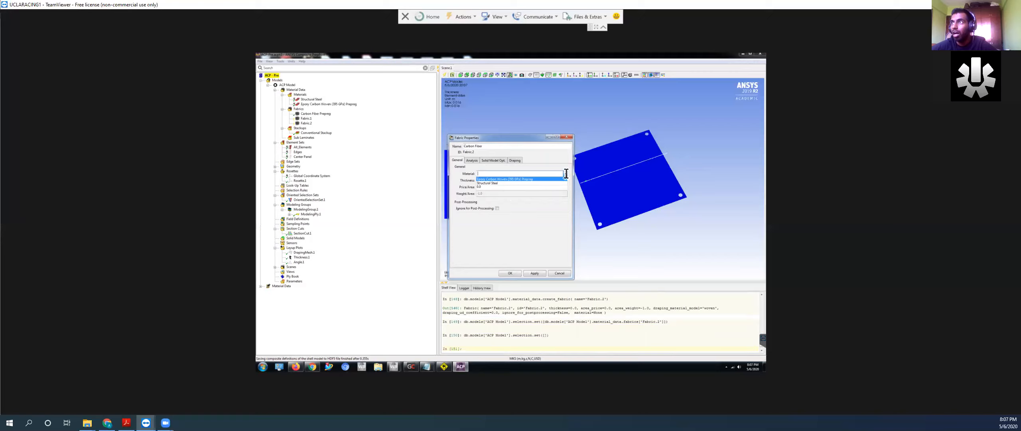
click(518, 179)
click(495, 181)
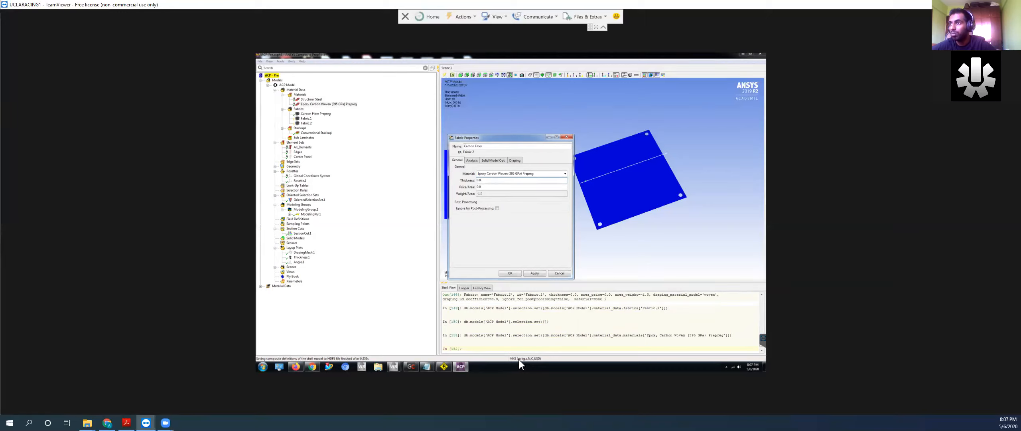
click(498, 182)
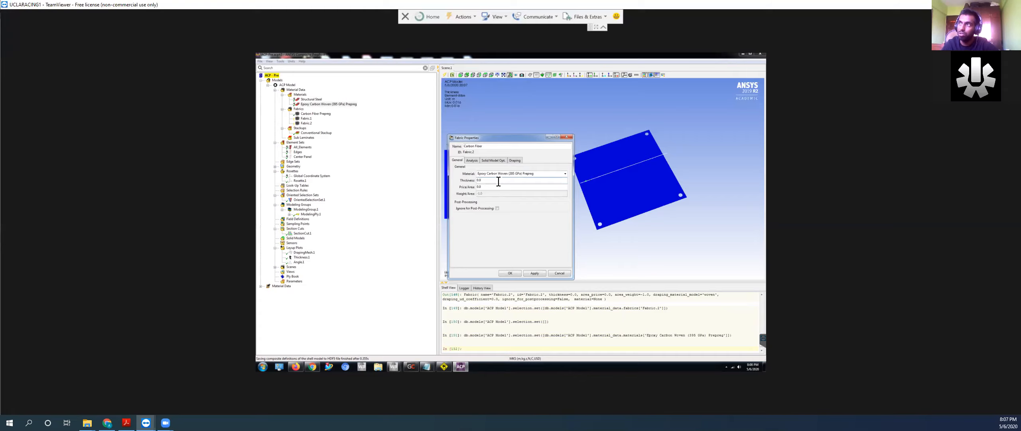
text(02)
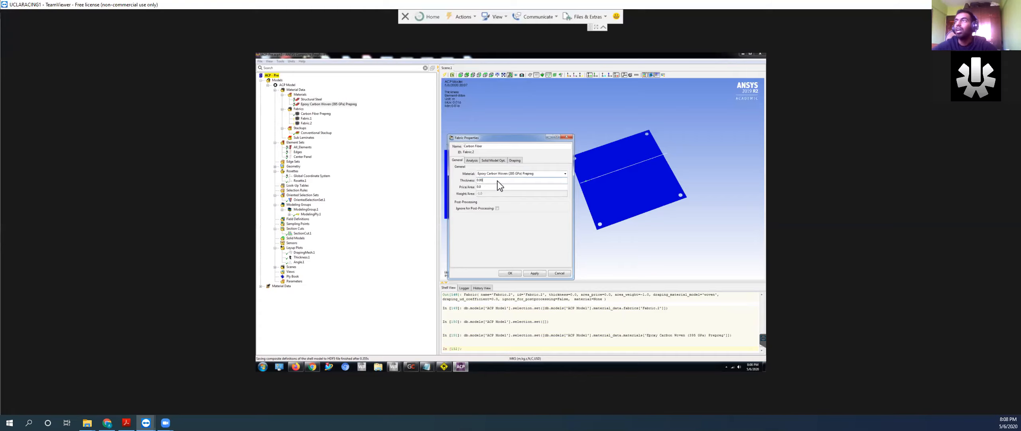
click(510, 273)
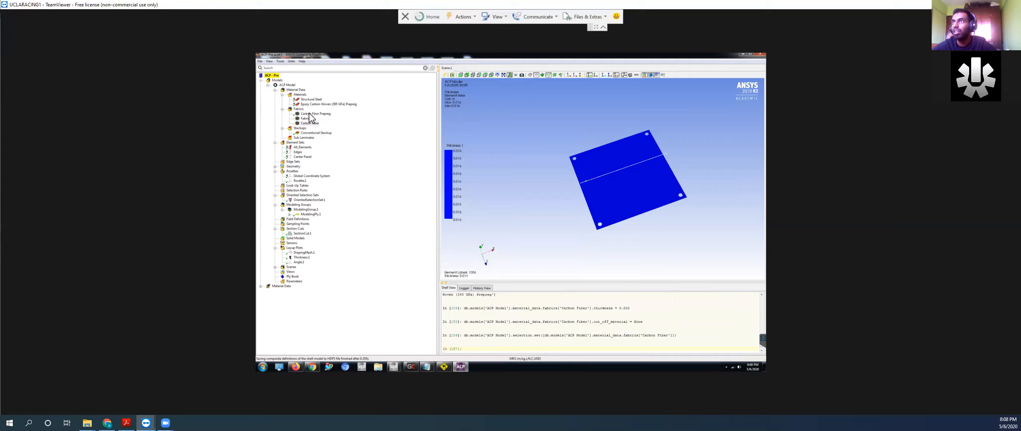
Step: Delete the two extra fabrics, Fabric.1 and Carbon Fiber, from the material data
click(306, 119)
right_click(306, 118)
click(316, 145)
right_click(305, 120)
click(315, 145)
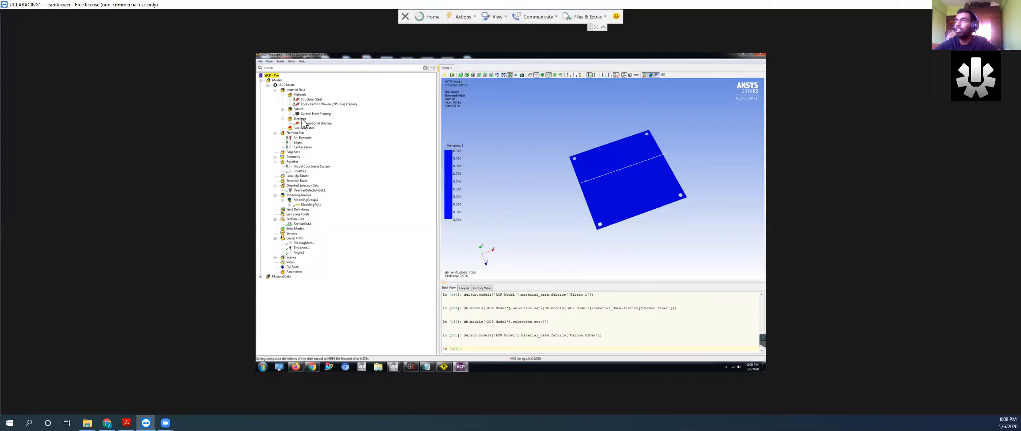
Step: Create a stackup named "Edge Stackup" and set its symmetry to Even Symmetry
right_click(302, 119)
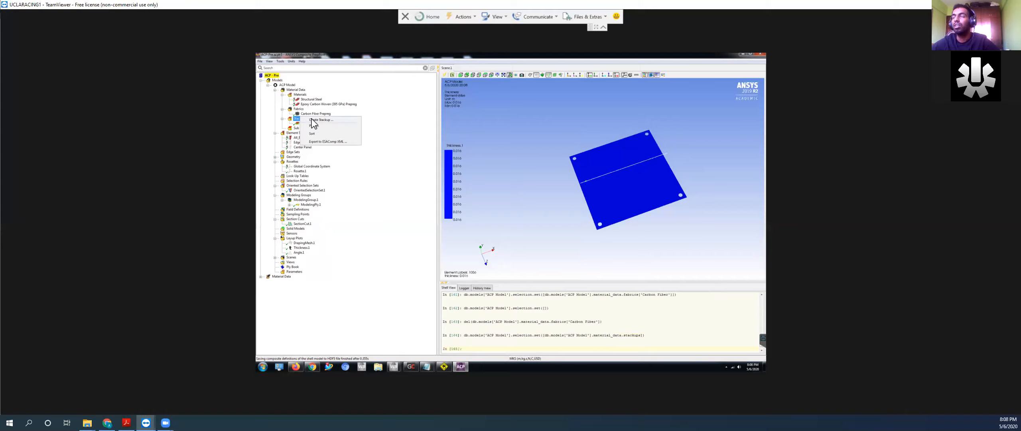
click(312, 120)
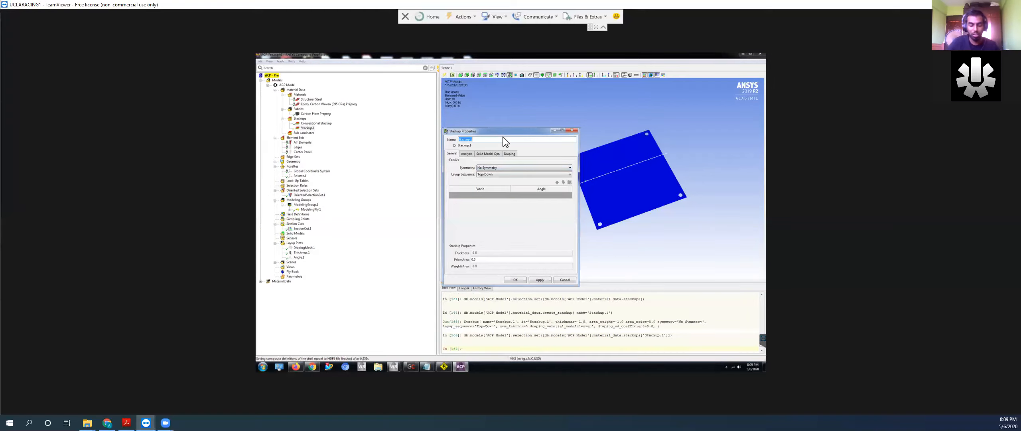
text(Edge)
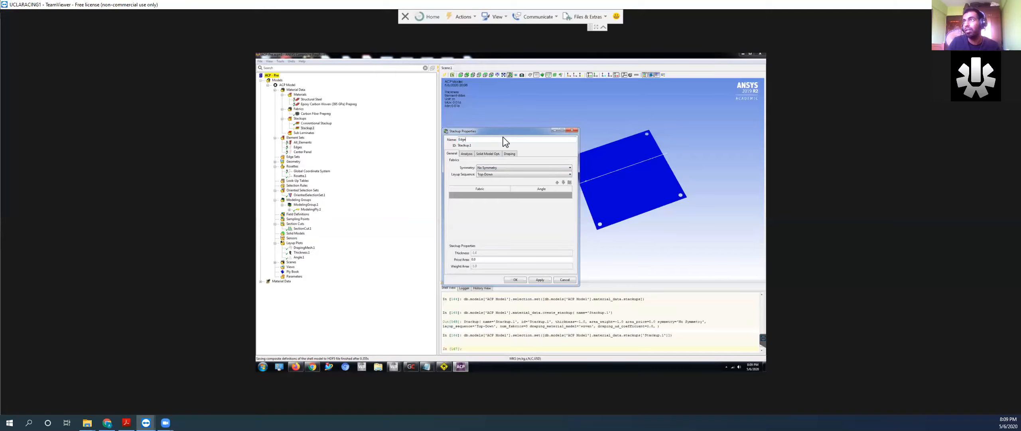
text( Stackup)
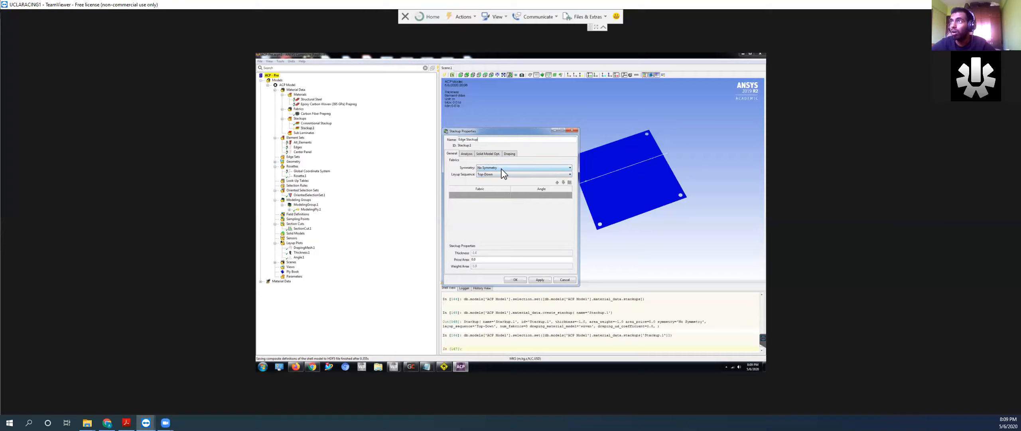
click(501, 169)
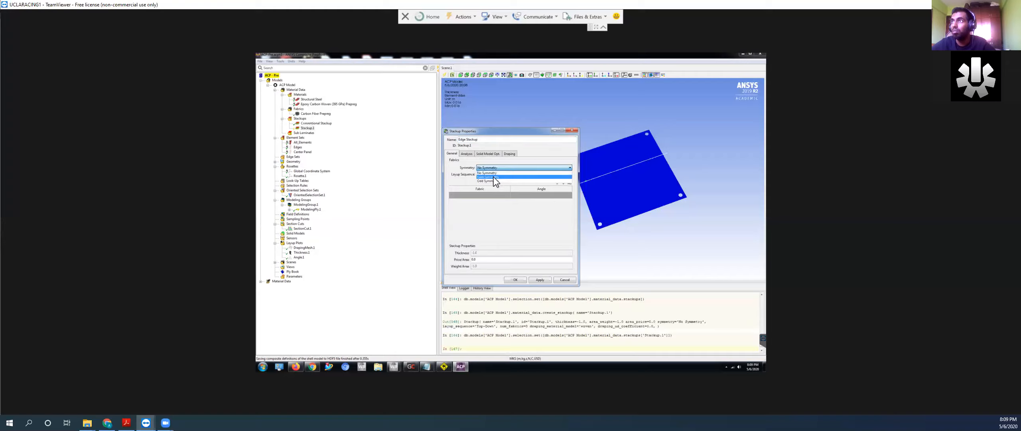
click(493, 178)
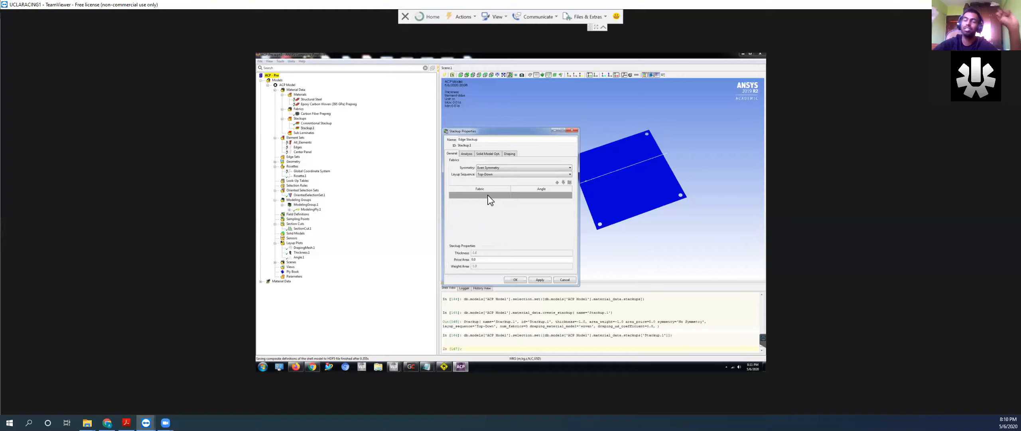
Step: Add three Carbon Fiber Prepreg plies to Edge Stackup, with the second ply angled at 45°, and accept the stackup
click(489, 195)
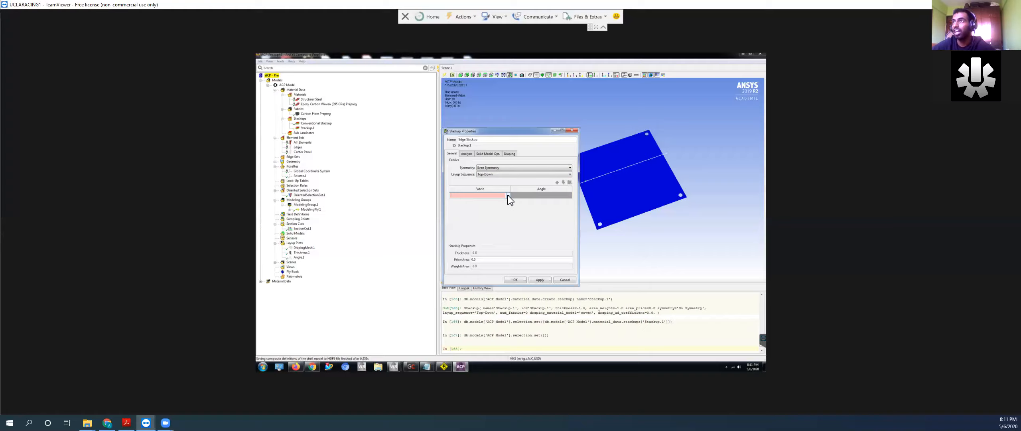
click(508, 195)
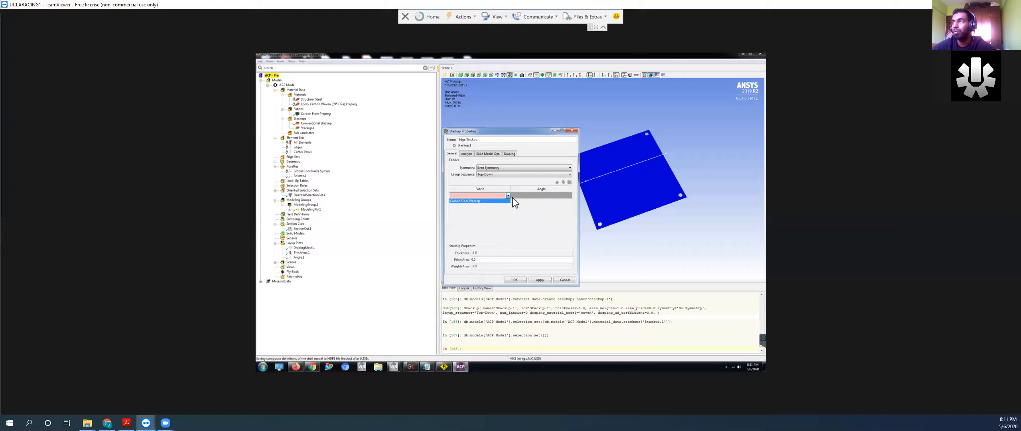
click(507, 201)
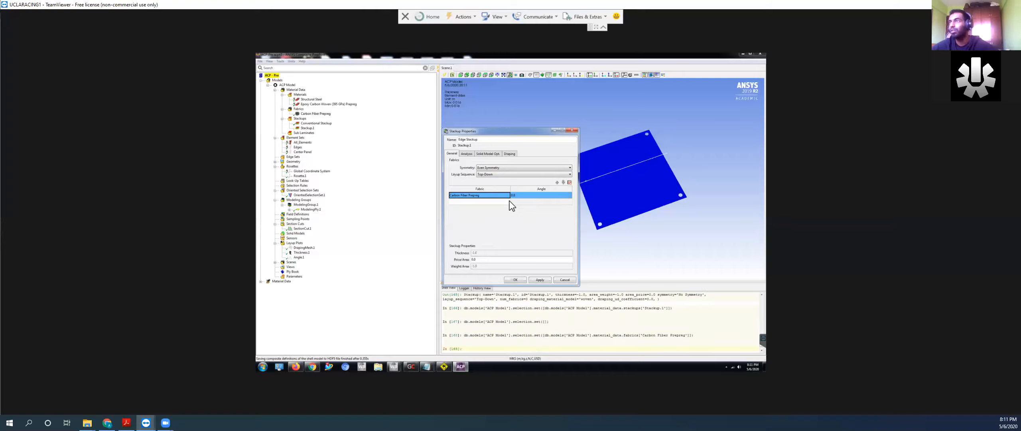
click(507, 201)
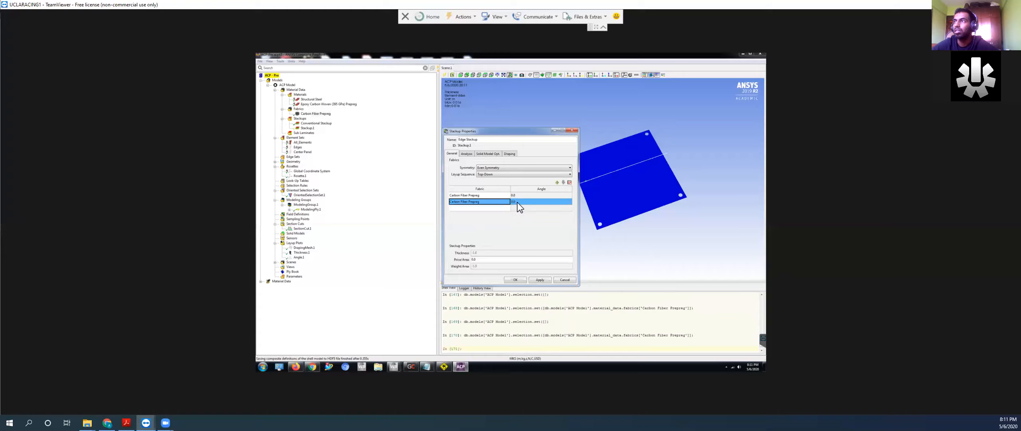
click(517, 202)
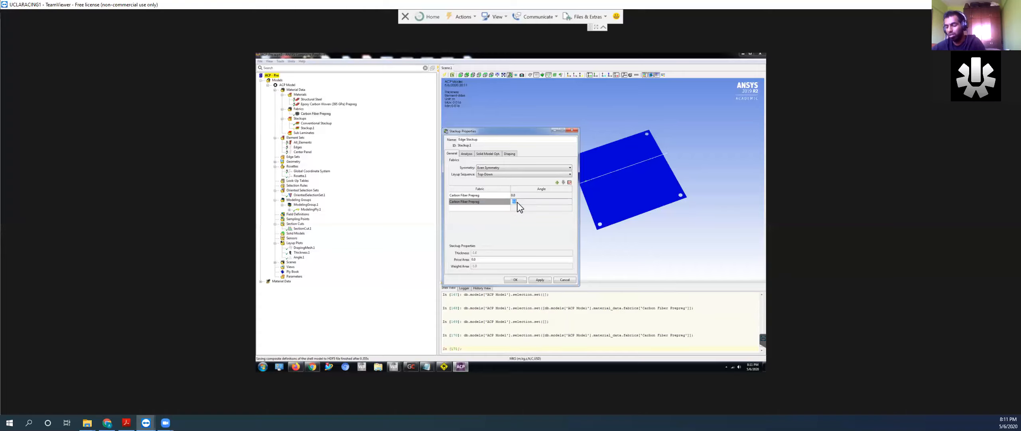
text(45)
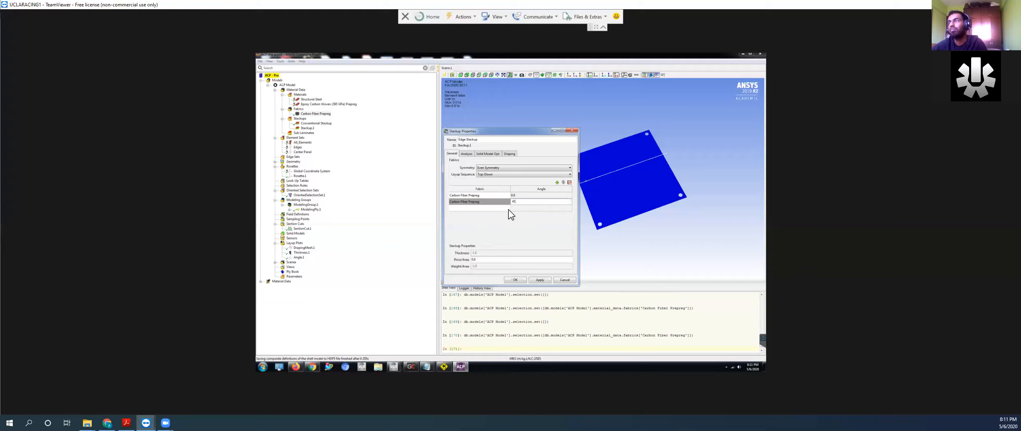
click(509, 208)
click(508, 209)
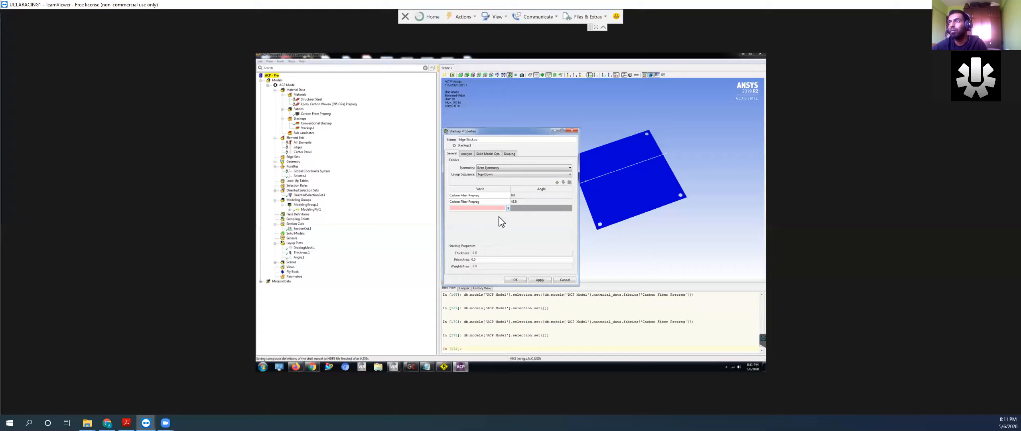
click(527, 219)
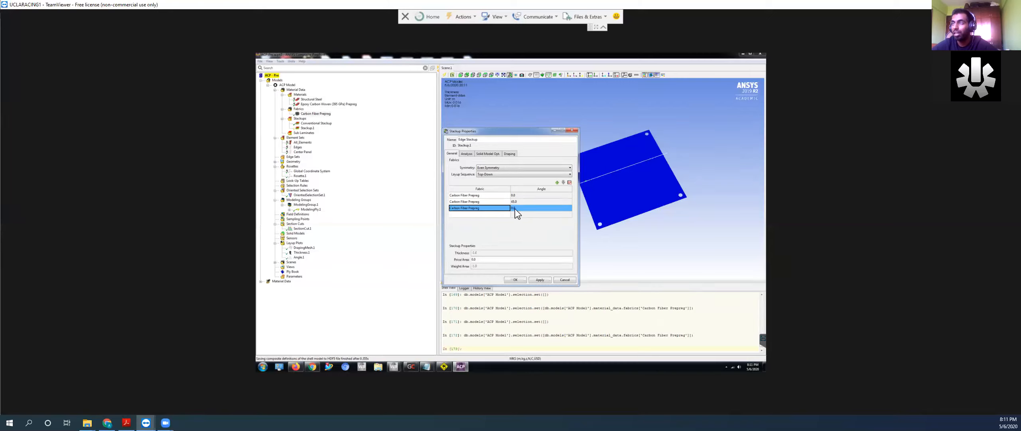
click(515, 280)
Step: Create another stackup named "Center Stackup" in the material data
right_click(300, 118)
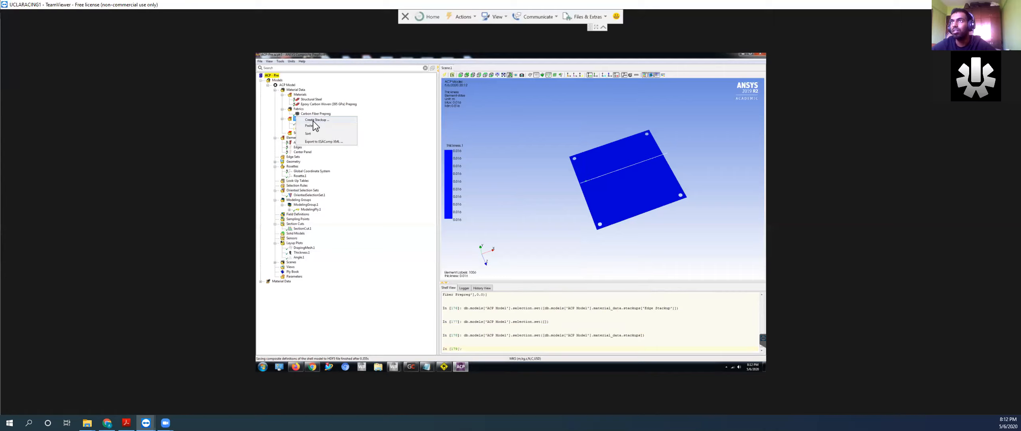
click(315, 120)
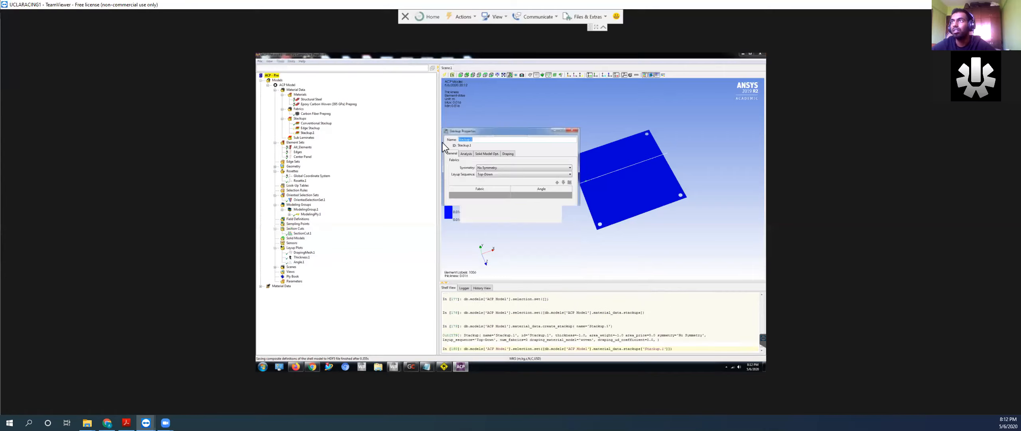
text(Center Stackup)
click(507, 172)
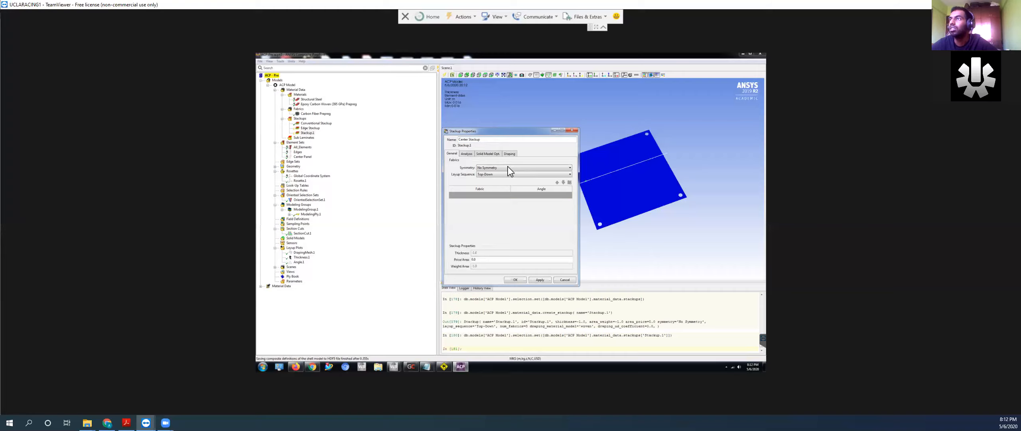
Step: Assign Carbon Fiber Prepreg to the second ply row of Center Stackup and open the first row's fabric for editing
click(478, 195)
click(316, 113)
click(507, 201)
click(506, 204)
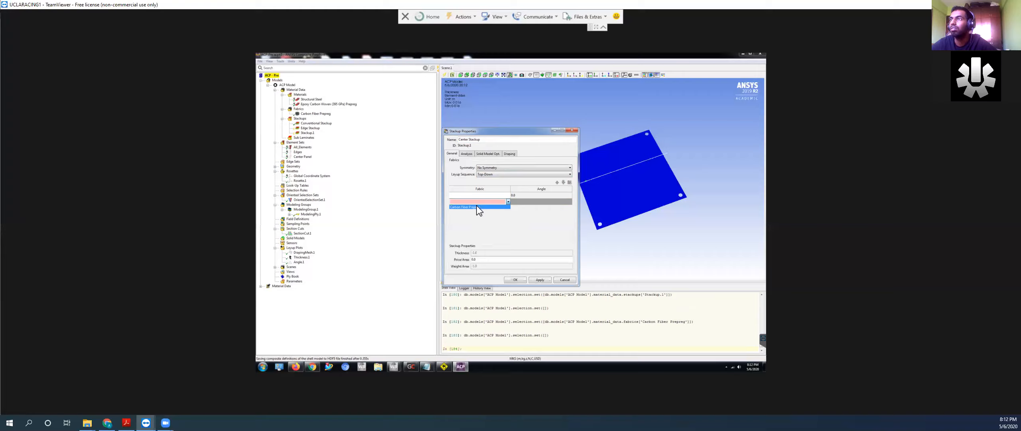
click(477, 206)
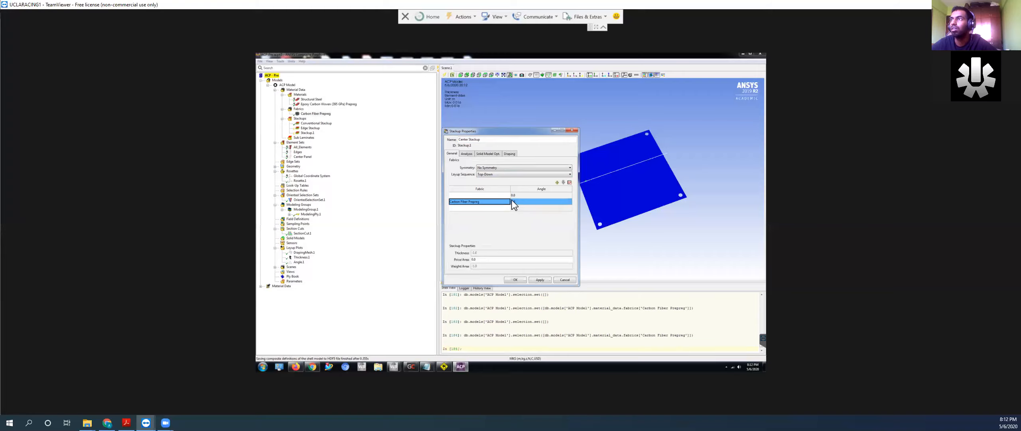
click(508, 195)
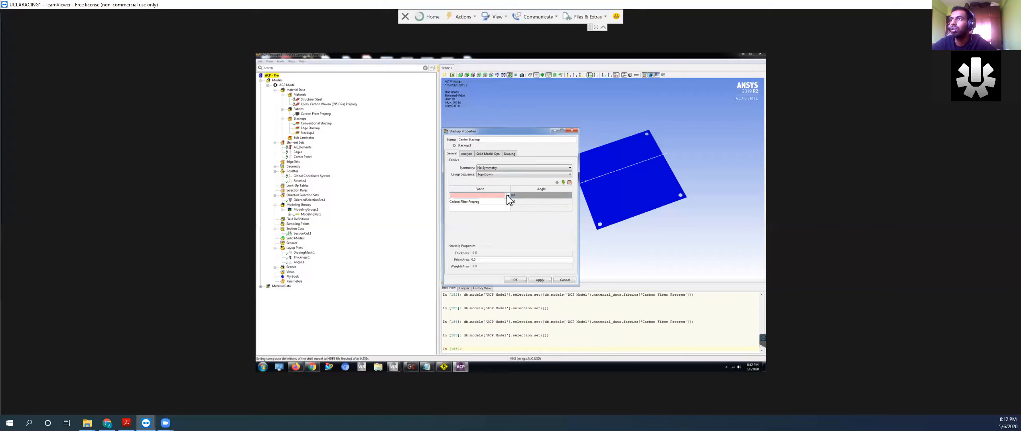
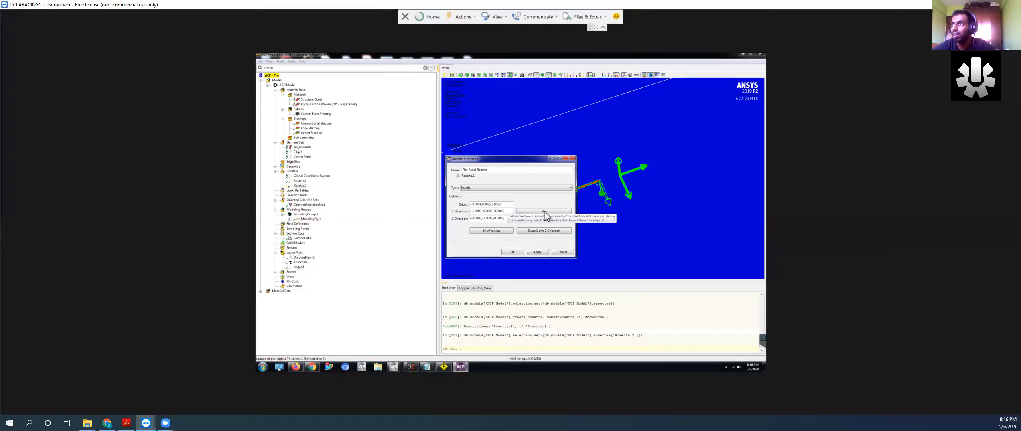
Step: Flip the Flat Panel Rosette's directions, then set its 1 Direction to (0,1,0)
click(545, 213)
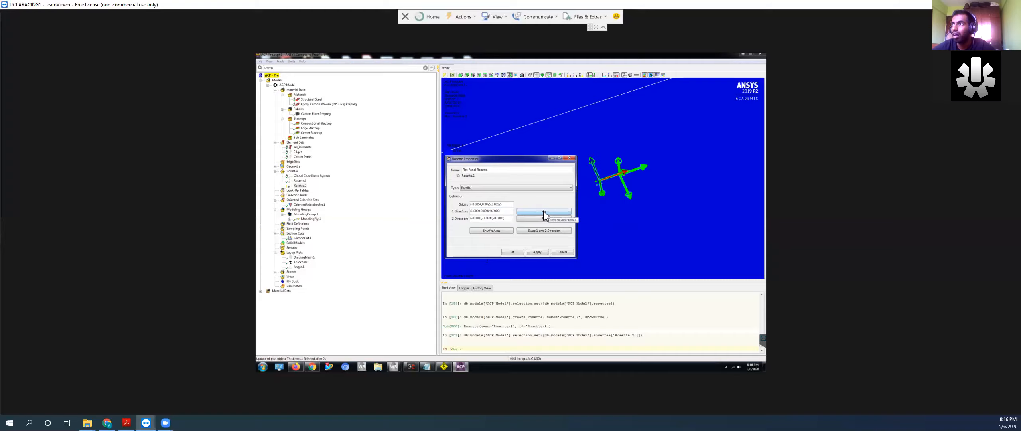
click(530, 219)
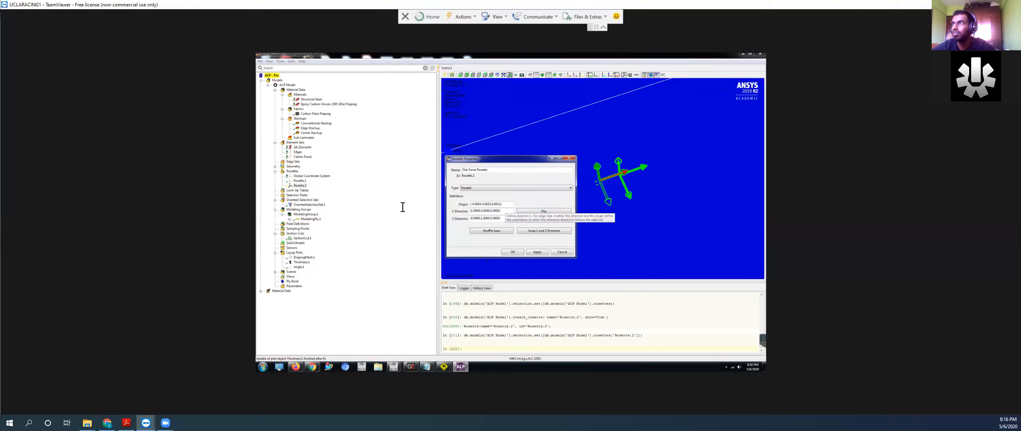
drag(504, 210, 402, 207)
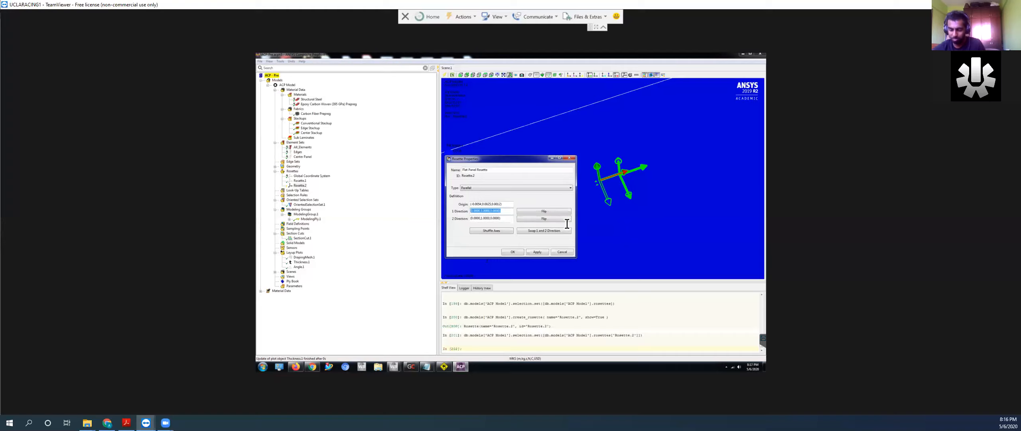
text(0)
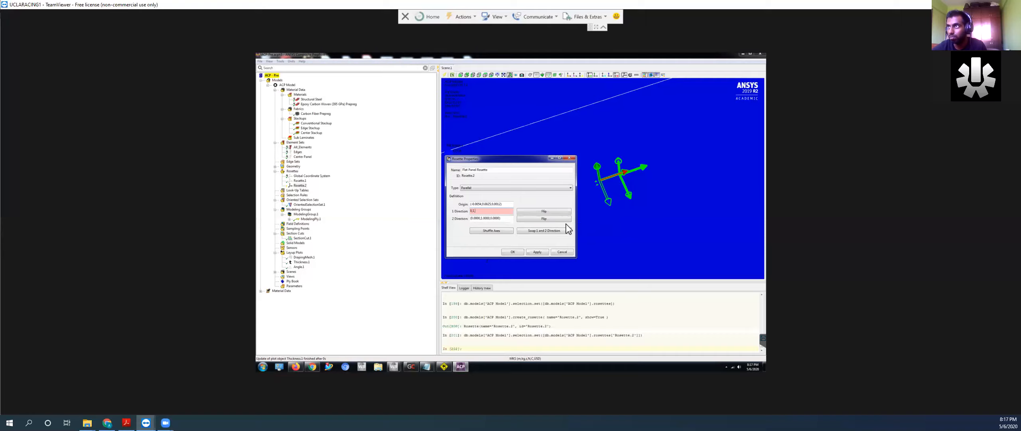
text(,1,0)
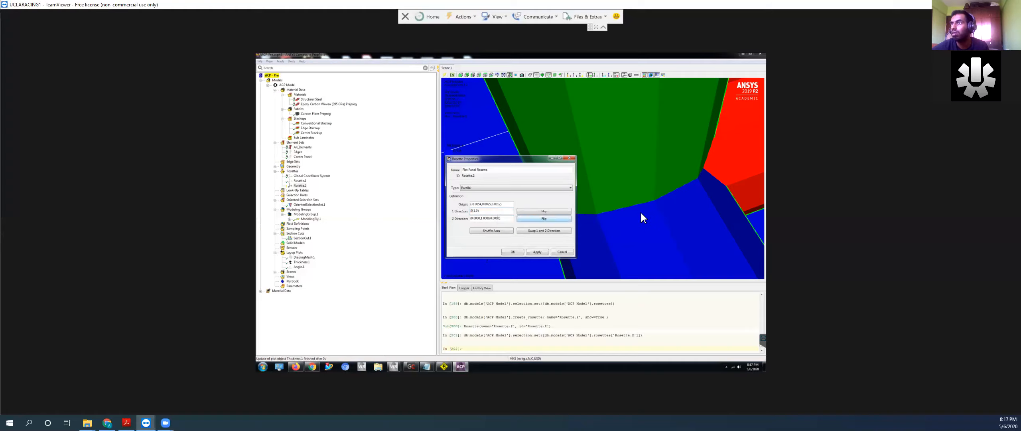
Step: Set the Flat Panel Rosette's 2 Direction to (0,0,1), flip that direction, and accept the rosette
click(506, 217)
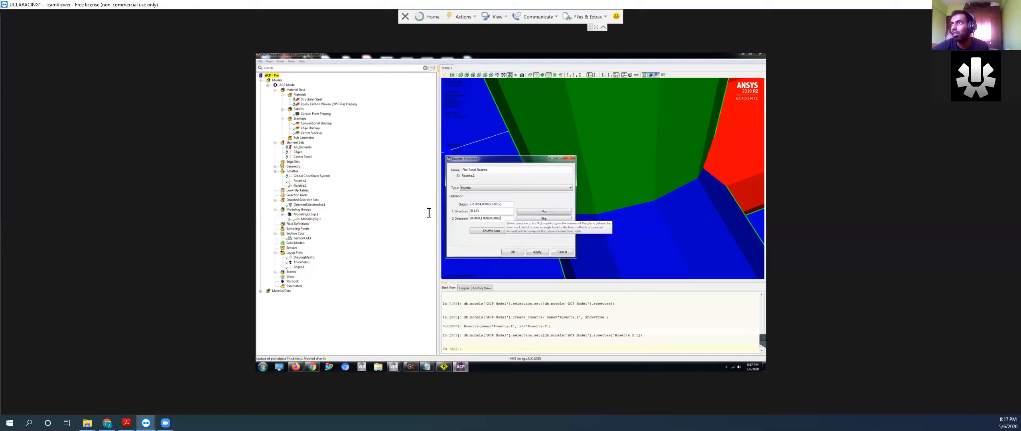
triple_click(503, 219)
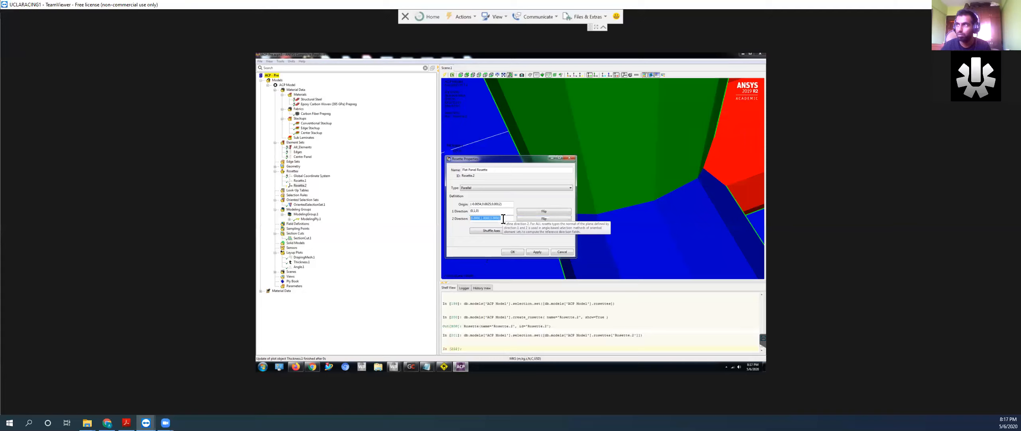
text((0,0,)
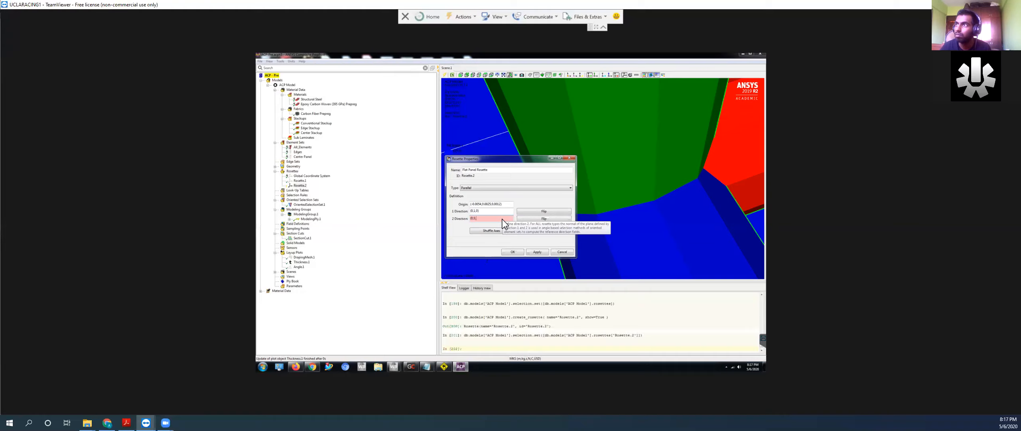
text(1)
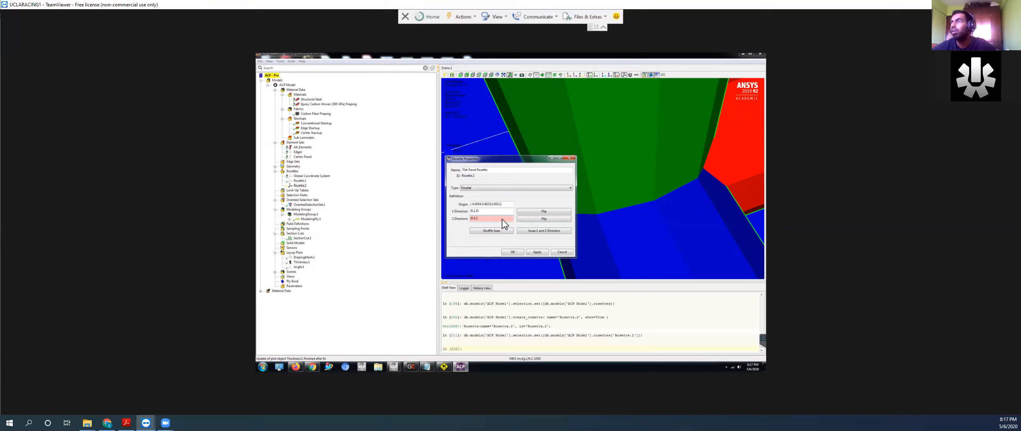
text())
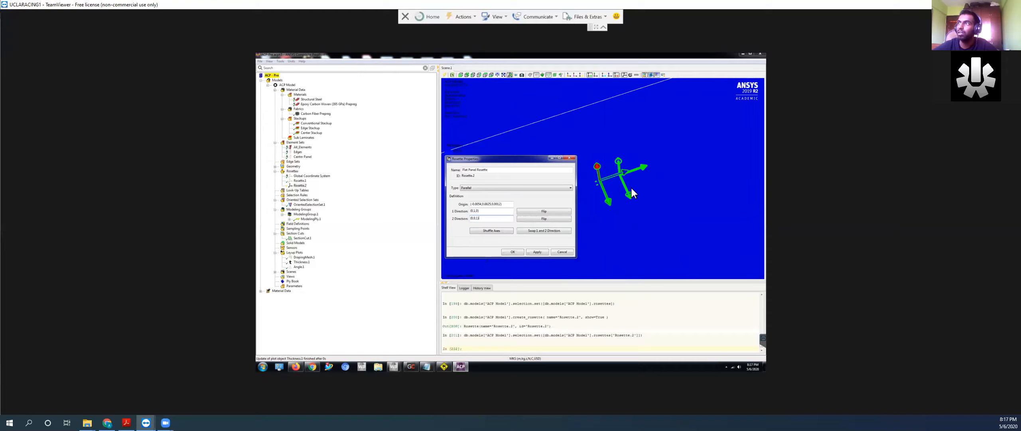
click(541, 218)
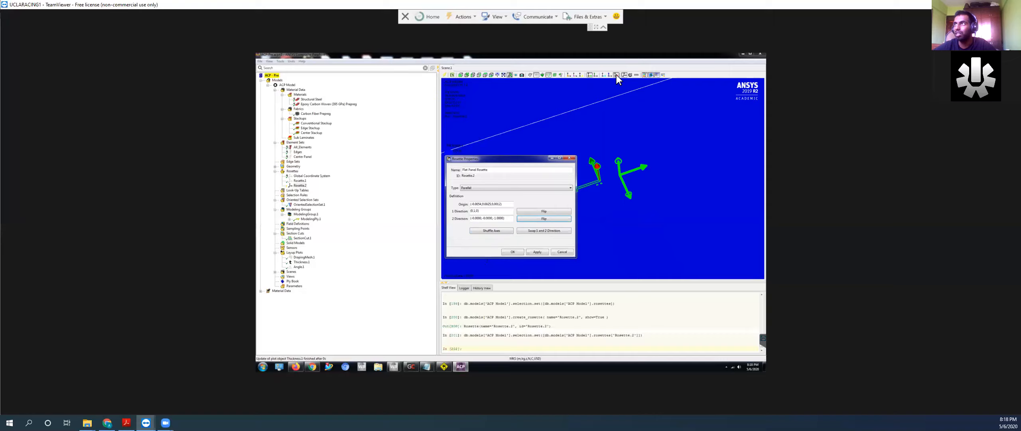
click(512, 253)
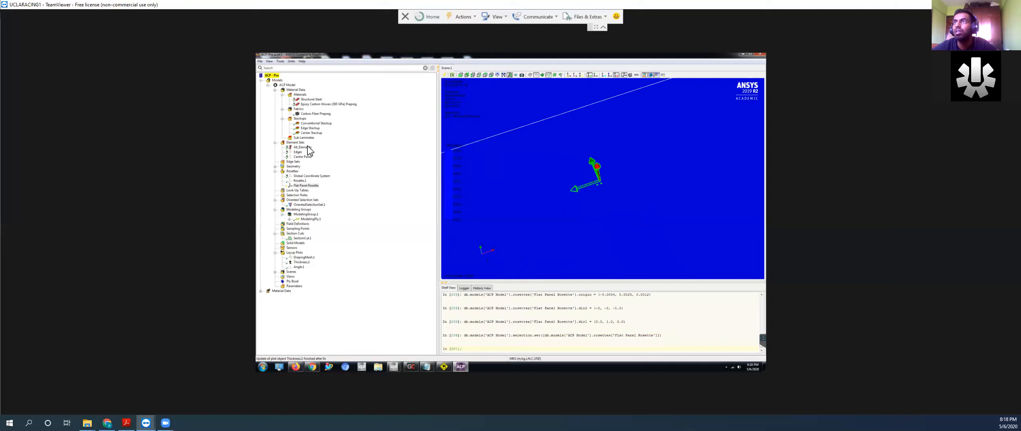
Step: Delete Rosette.1 from the rosettes and update the model
right_click(300, 180)
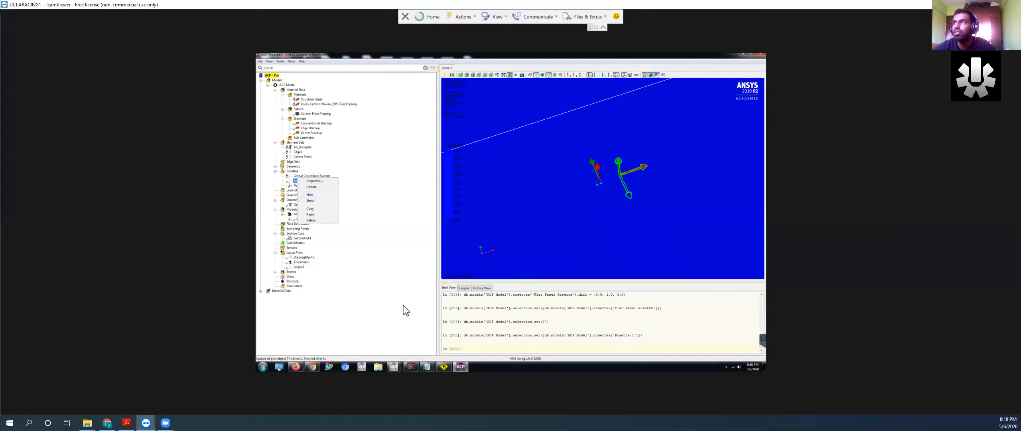
click(316, 194)
right_click(296, 180)
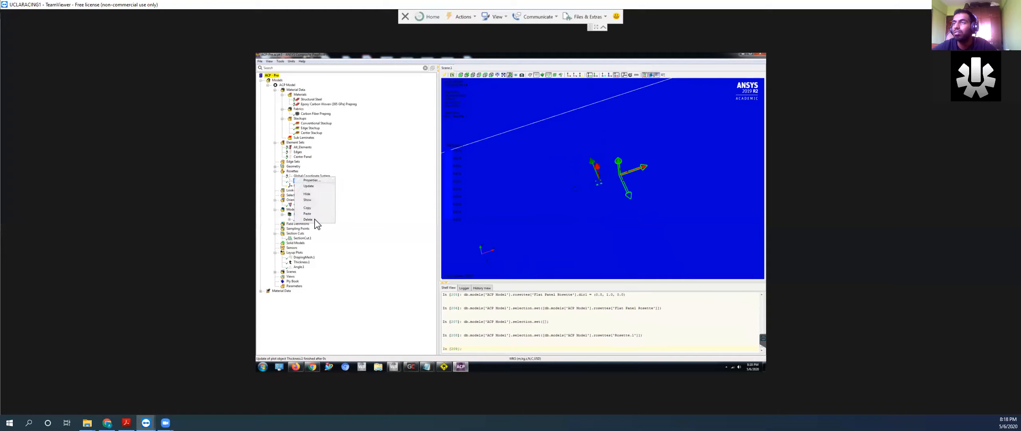
click(314, 219)
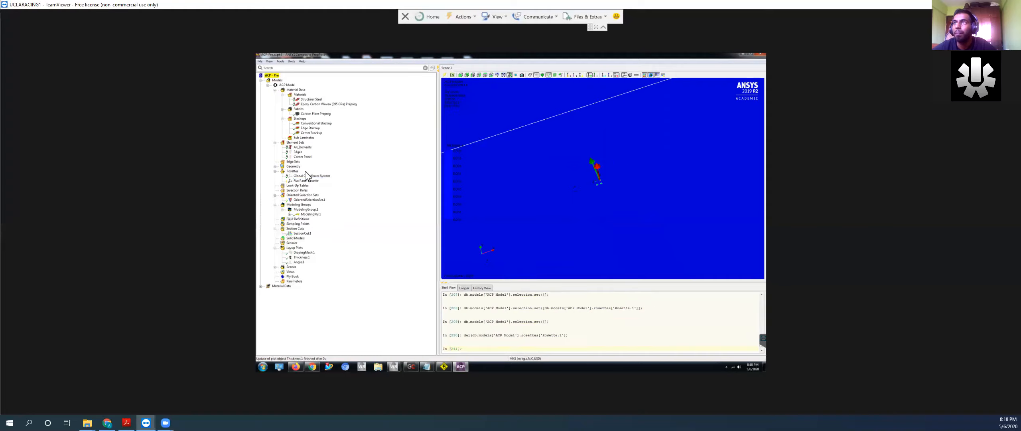
click(304, 181)
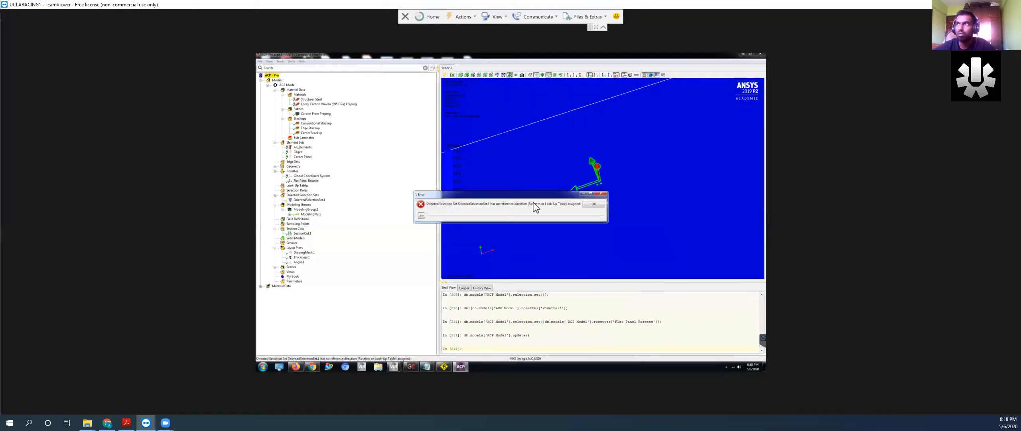
click(602, 204)
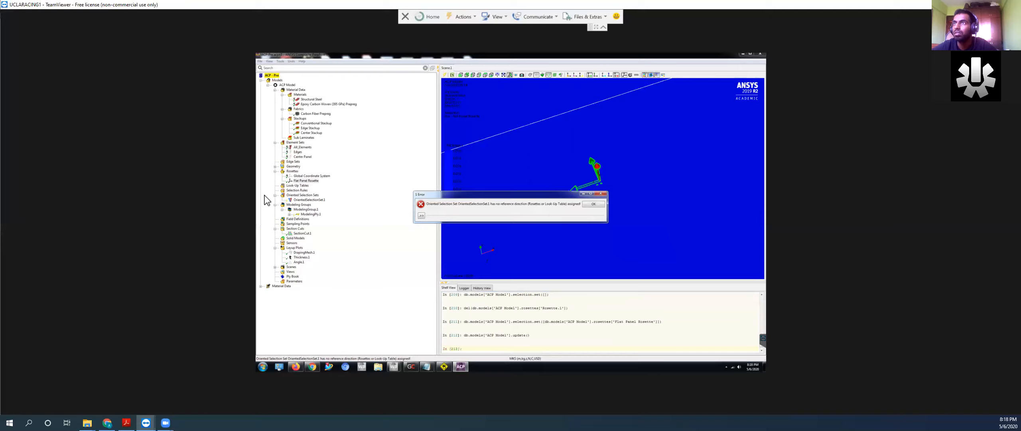
Step: Create an oriented selection set named "Center" and assign the Center Panel element set to it
click(304, 200)
right_click(305, 199)
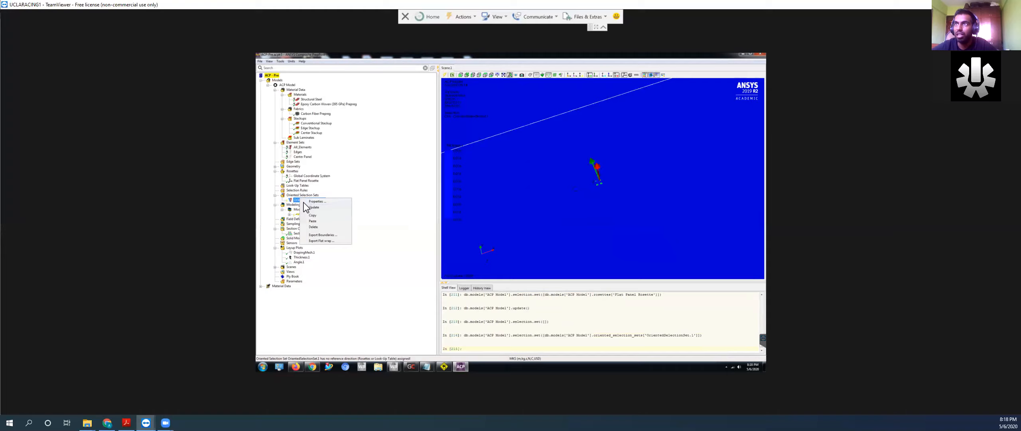
click(301, 195)
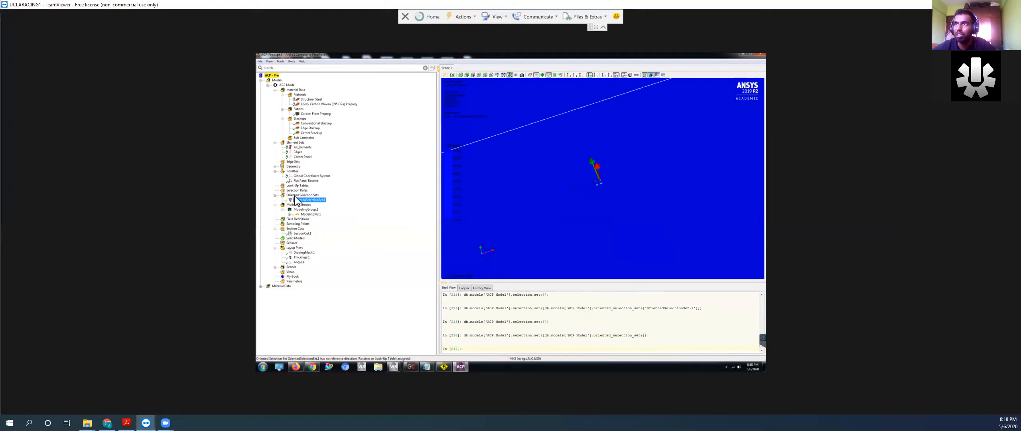
right_click(294, 195)
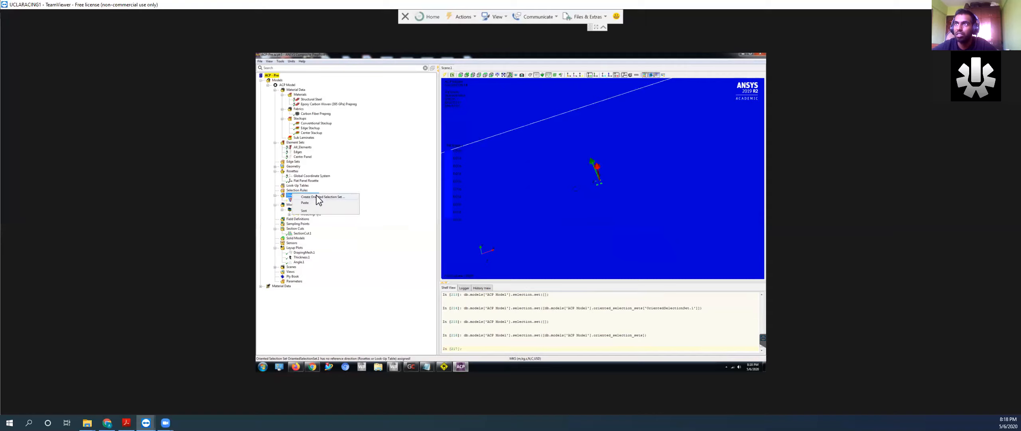
click(315, 209)
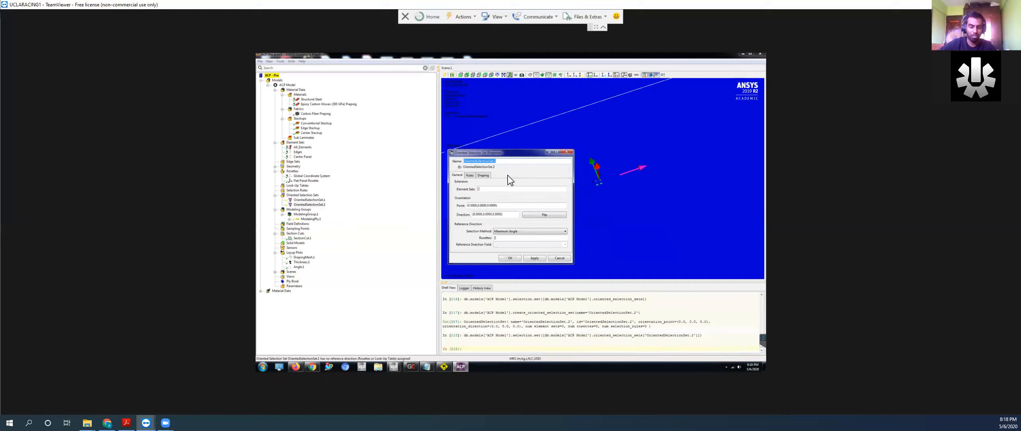
text(Center)
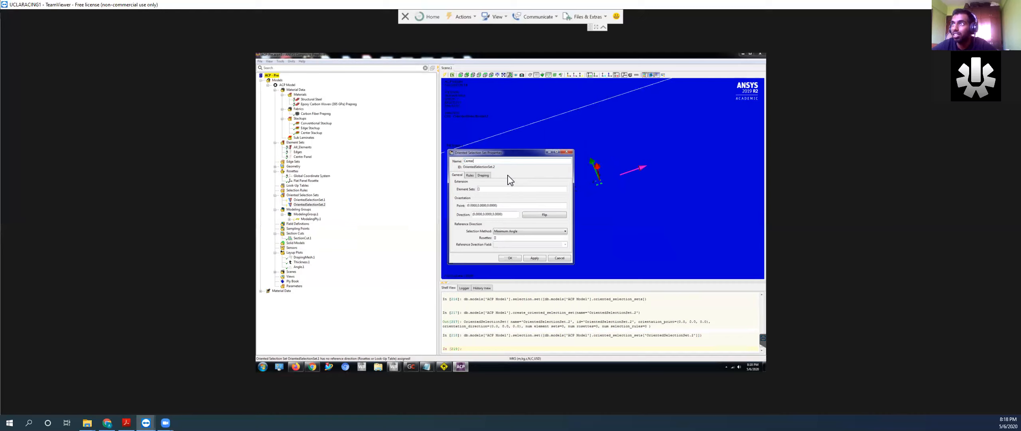
click(479, 190)
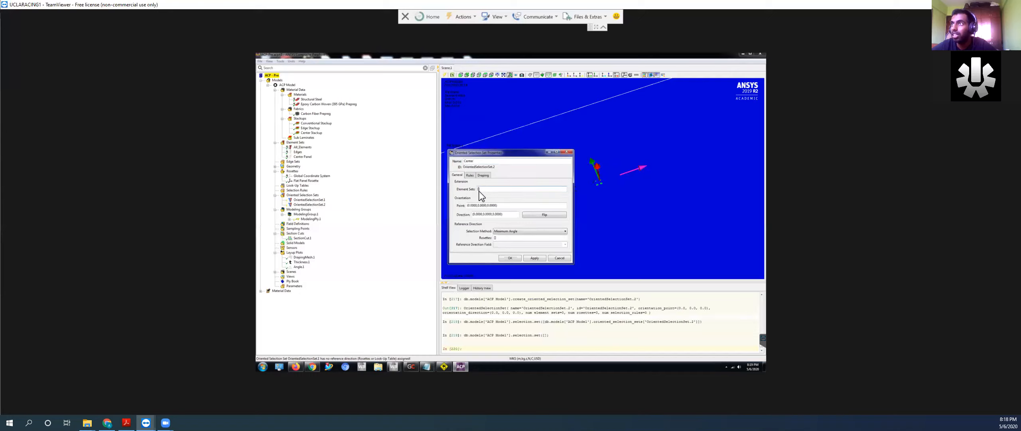
click(302, 157)
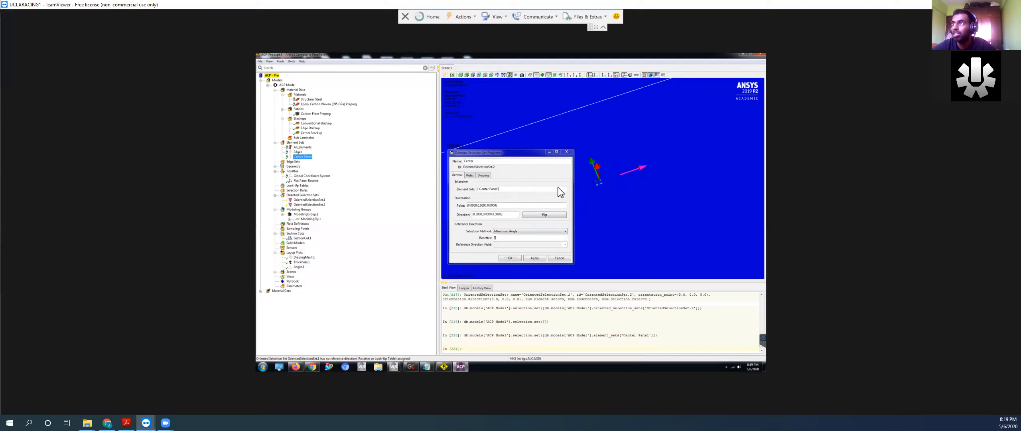
Step: Pick the Center selection set's orientation point on the panel surface and try flipping its orientation direction
click(503, 205)
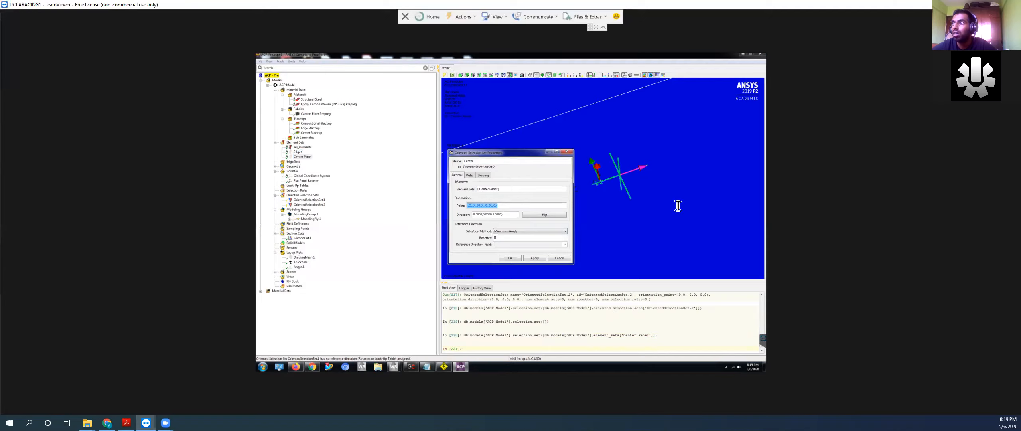
click(718, 190)
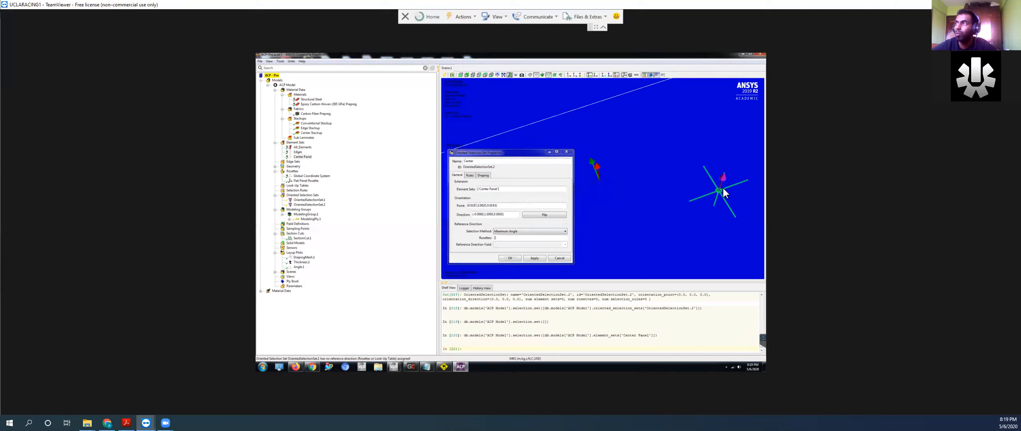
scroll(702, 215, down, 3)
scroll(662, 194, down, 4)
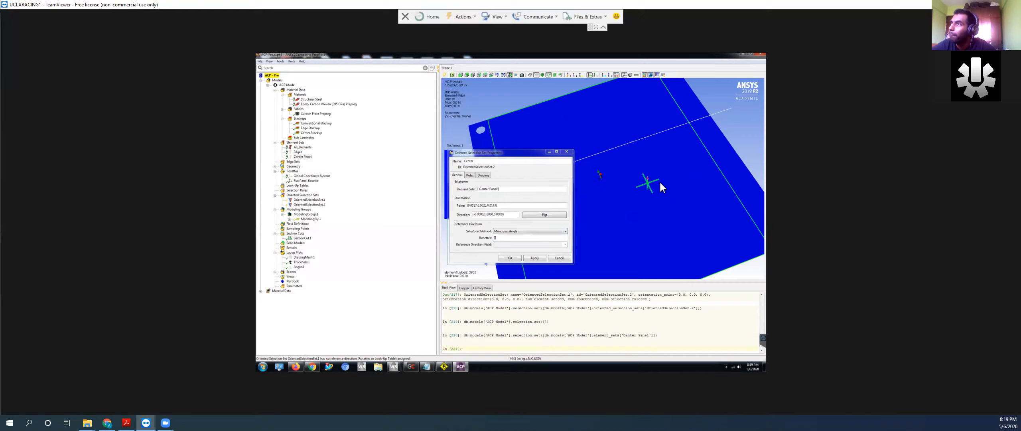
scroll(660, 187, up, 2)
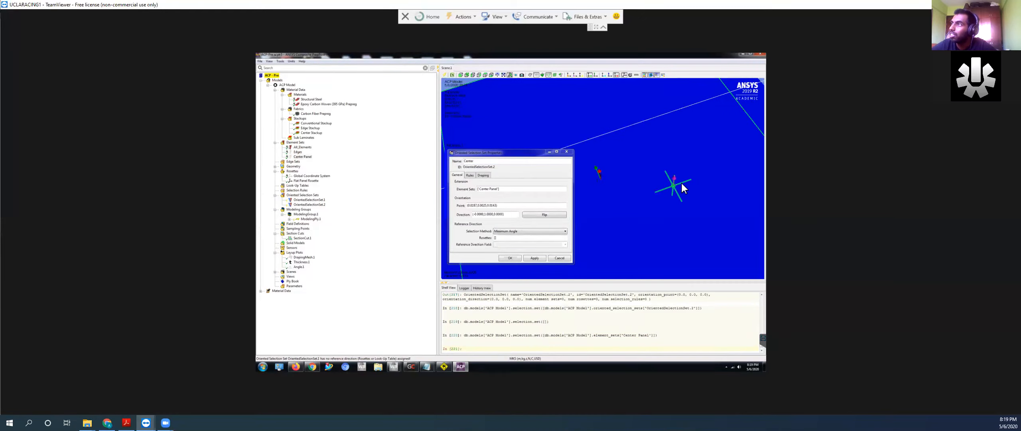
scroll(683, 182, up, 3)
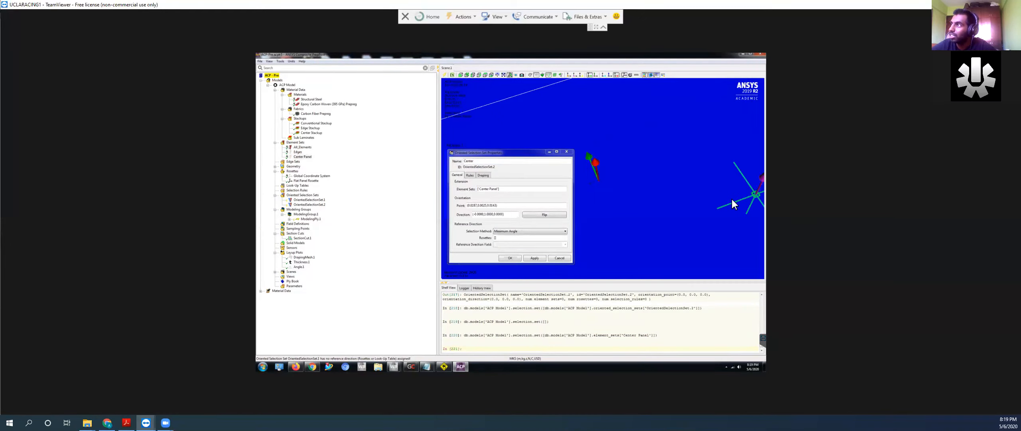
scroll(734, 204, down, 2)
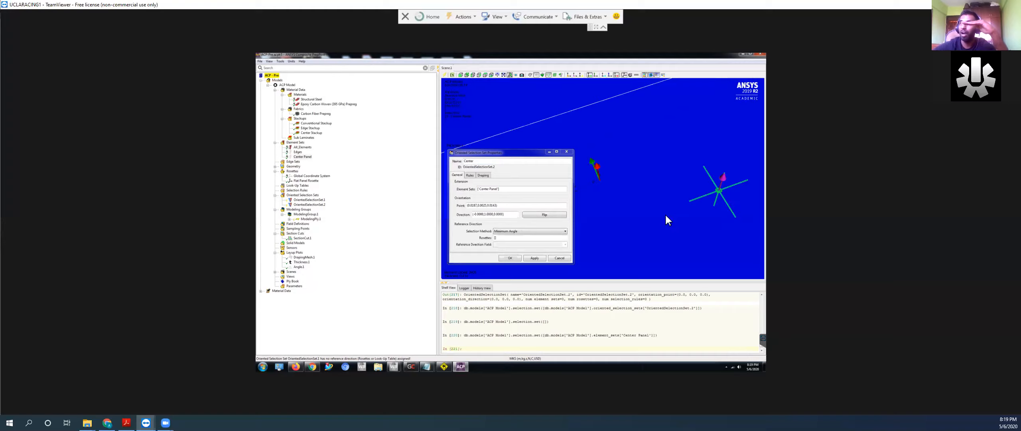
click(536, 214)
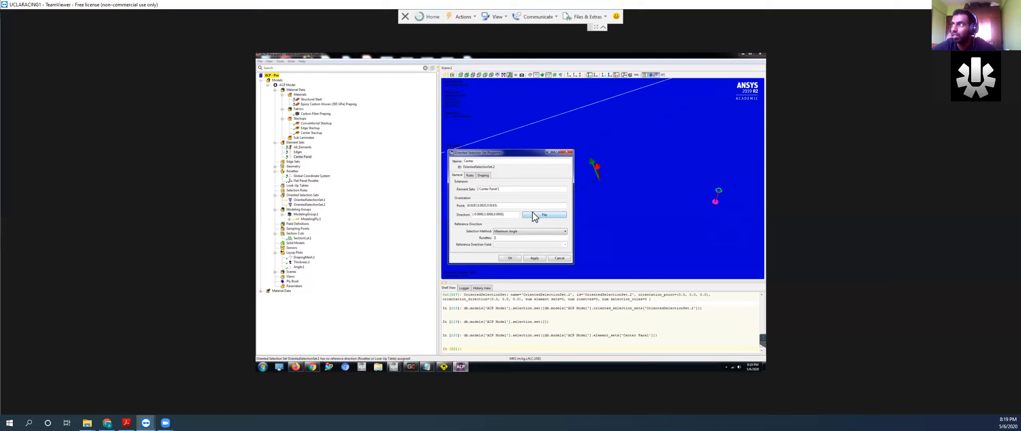
Step: Assign the Flat Panel Rosette as the Center selection set's reference direction and accept the set
click(497, 237)
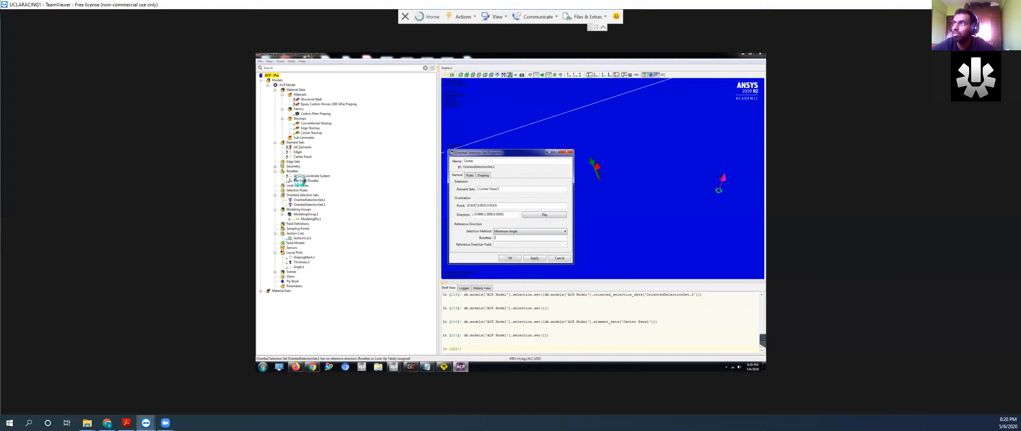
drag(306, 180, 492, 238)
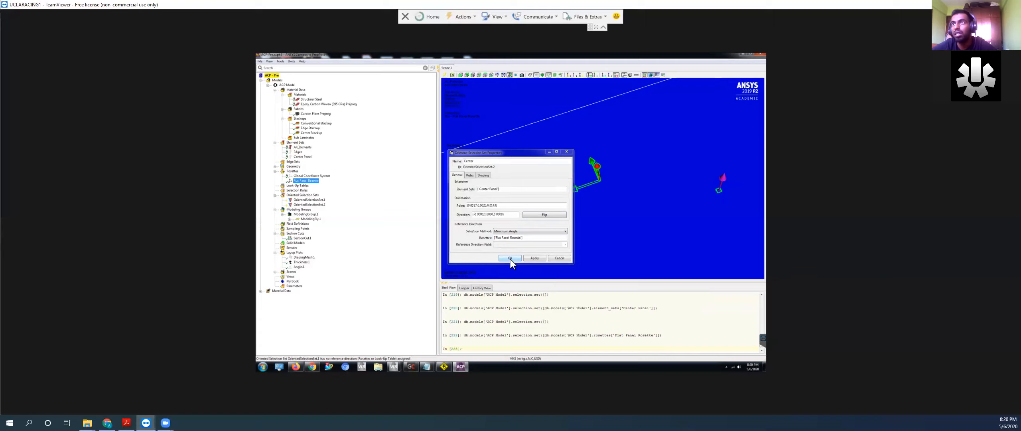
click(510, 258)
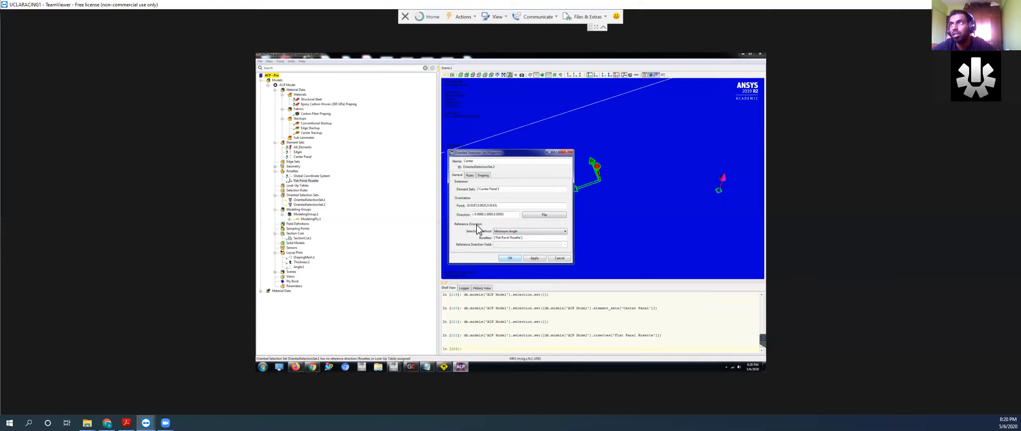
Step: Open the properties of OrientedSelectionSet.1 and rename the set "Edge"
click(302, 199)
right_click(303, 200)
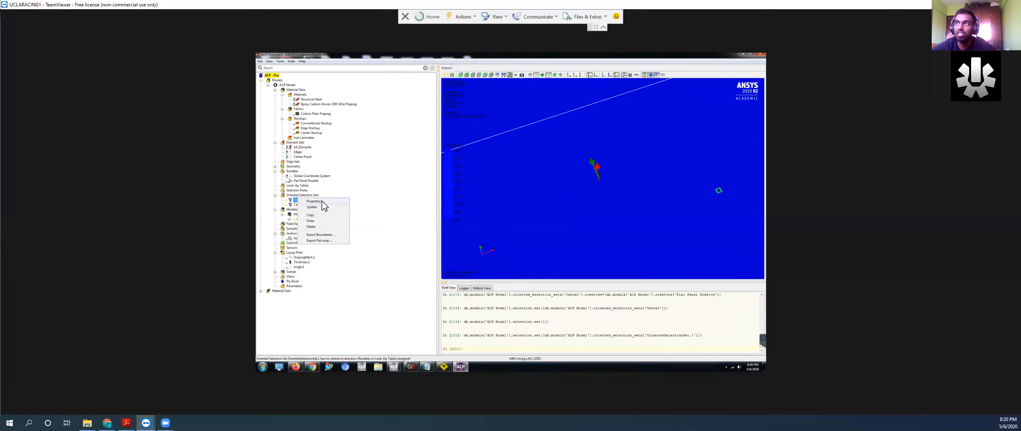
click(319, 202)
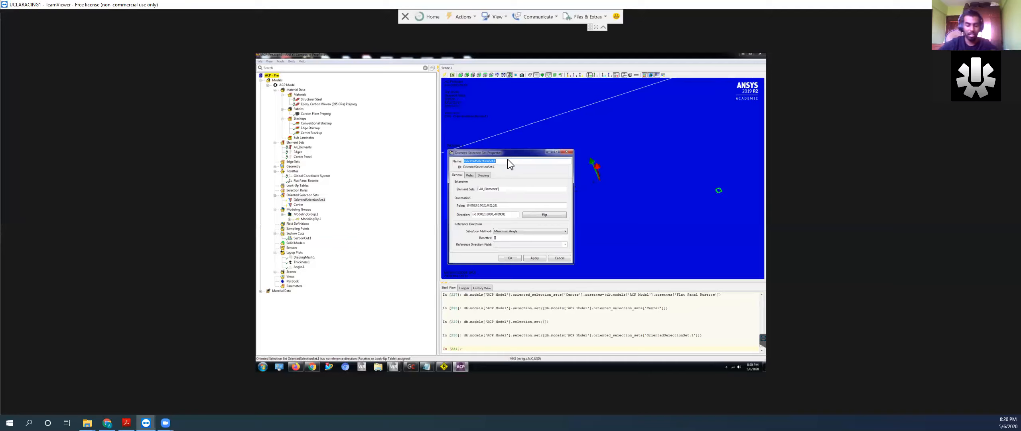
text(Edge)
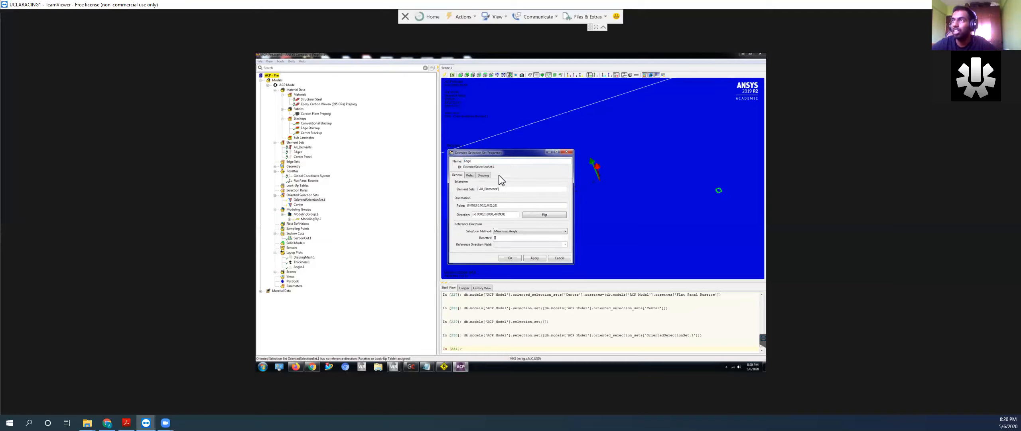
Step: Replace All_Elements with the Edges element set in the Edge selection set
click(492, 190)
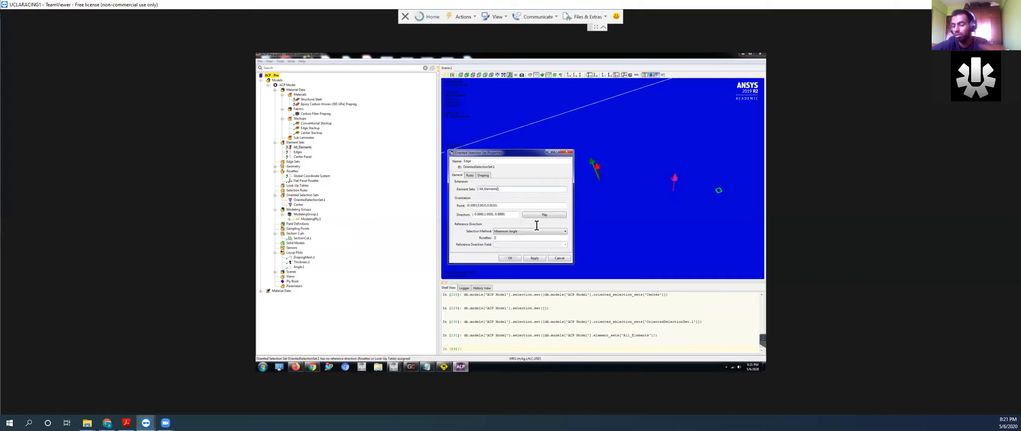
key(ctrl+shift+Left)
key(BackSpace)
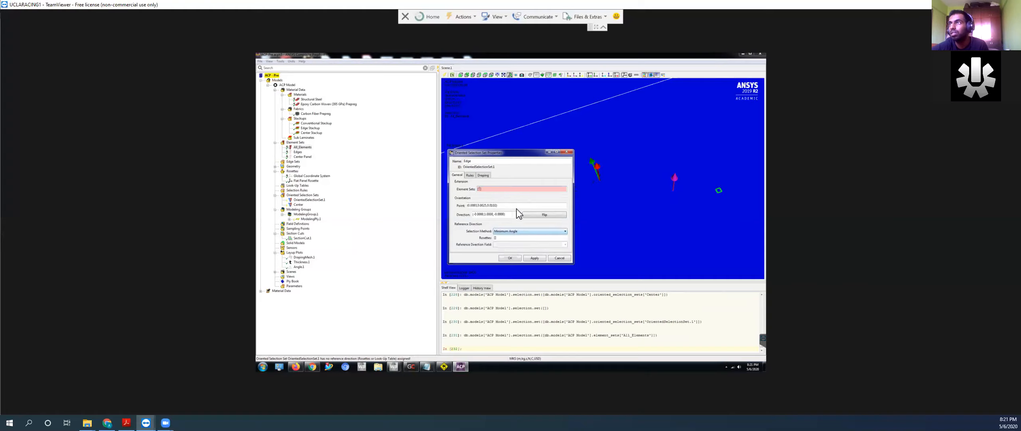
click(309, 152)
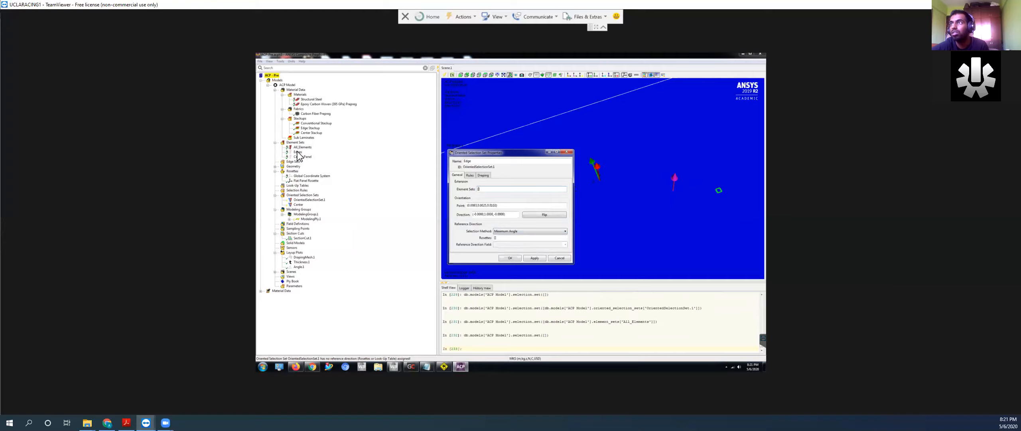
click(298, 152)
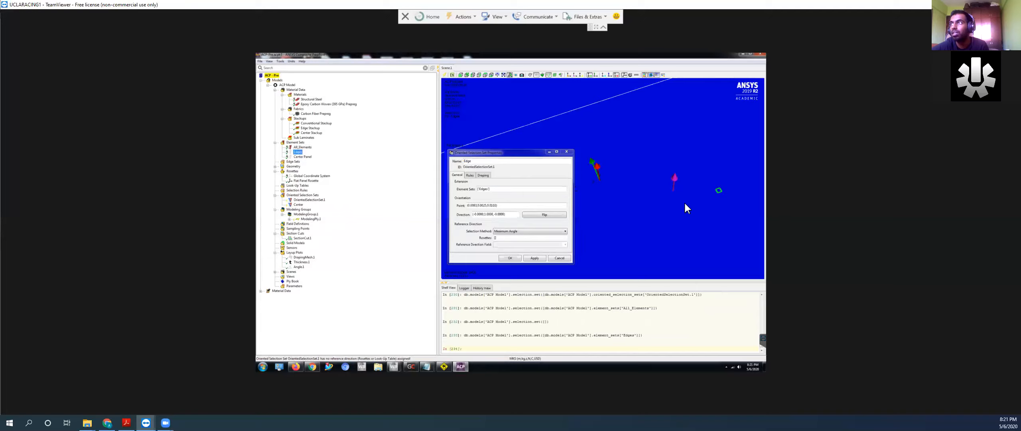
Step: Assign the Flat Panel Rosette to the Edge selection set, accept the set, and update the model
click(495, 239)
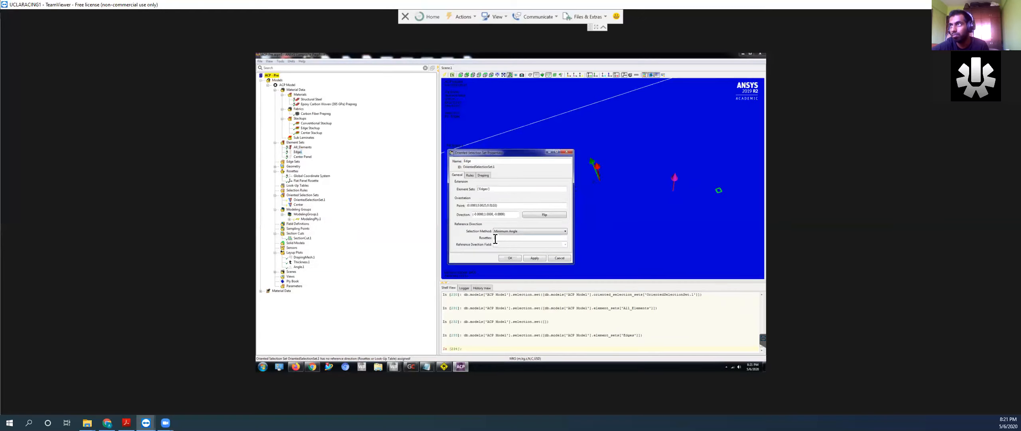
click(535, 257)
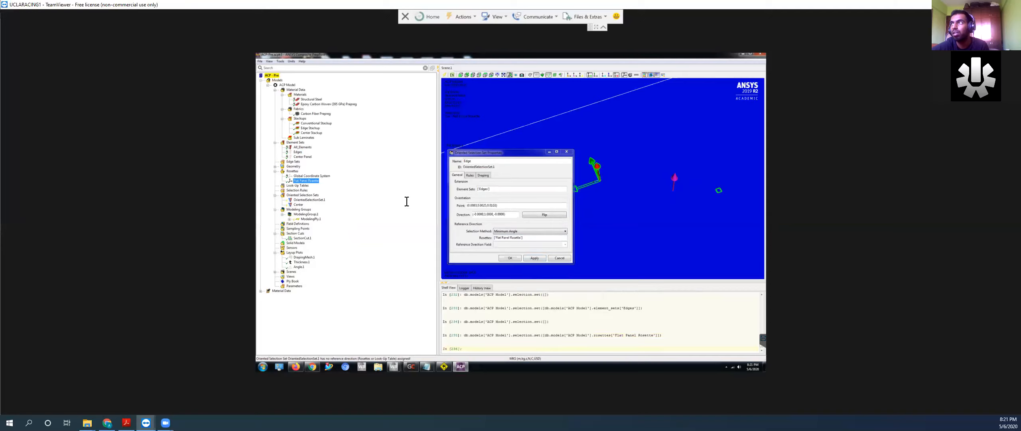
click(470, 205)
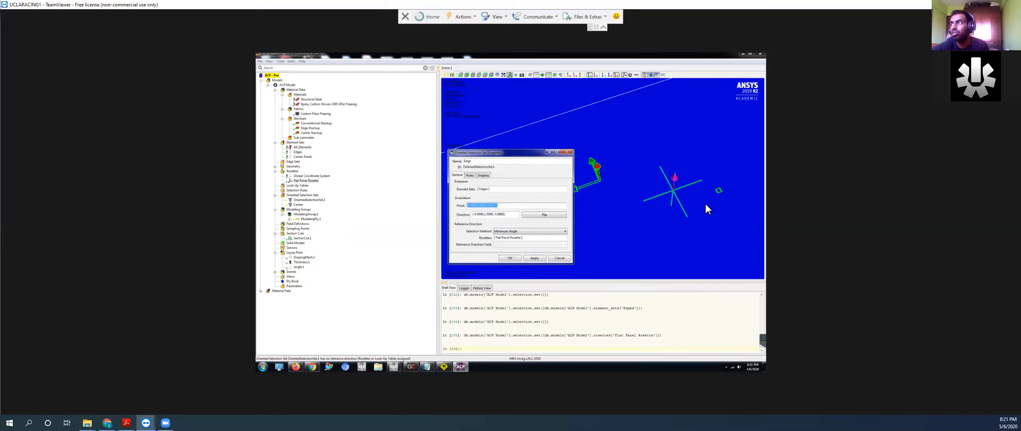
click(511, 257)
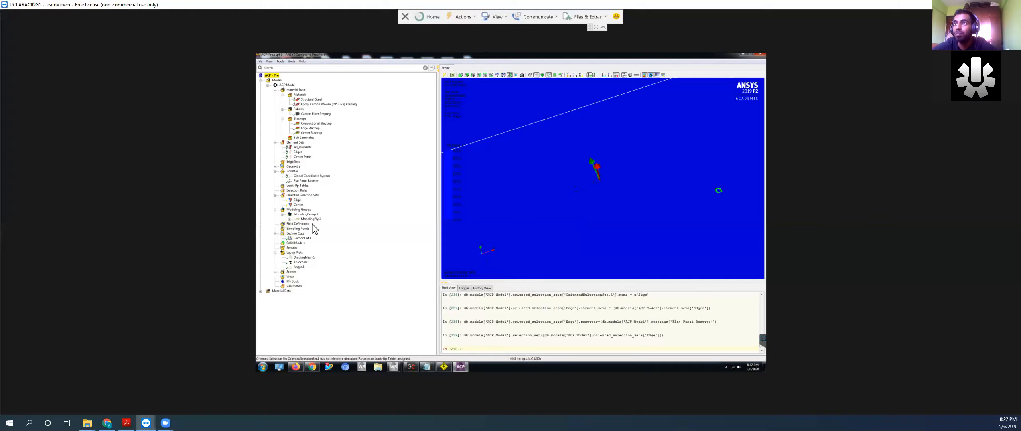
click(444, 76)
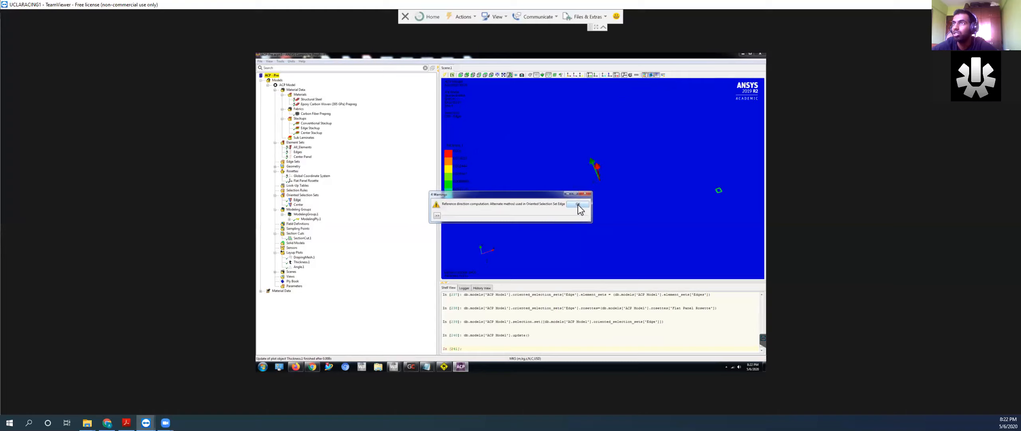
click(577, 205)
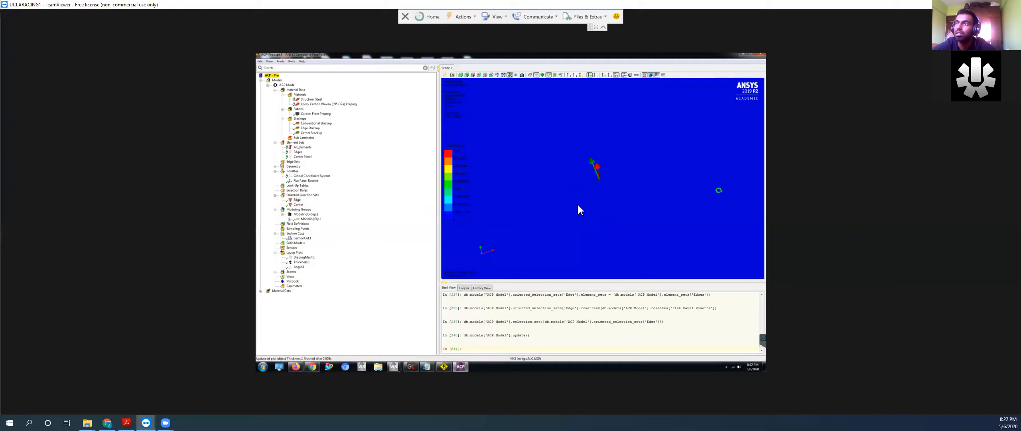
Step: Create a new modeling group and name it "Edge Modelling Group"
click(298, 209)
right_click(298, 210)
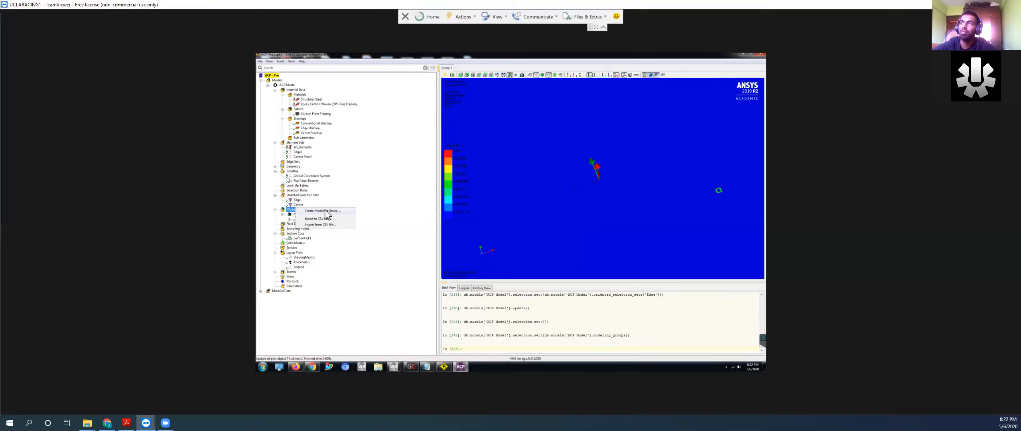
click(326, 210)
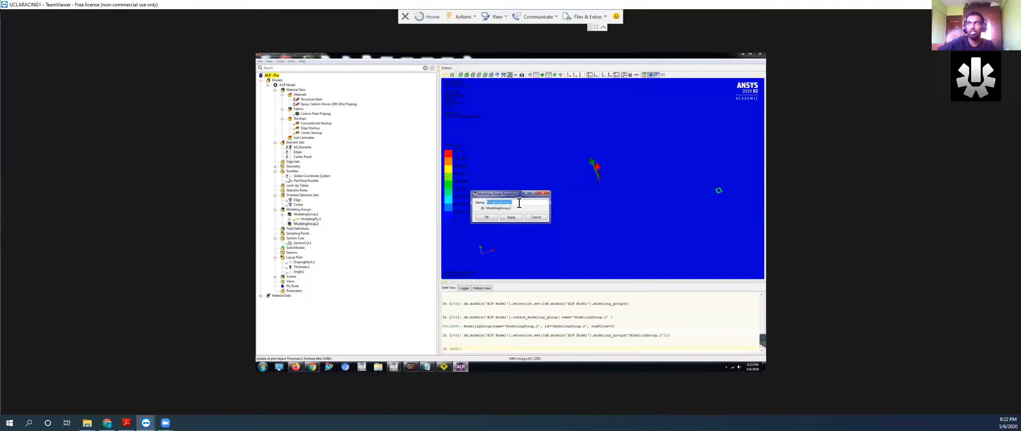
text(Edge Mode)
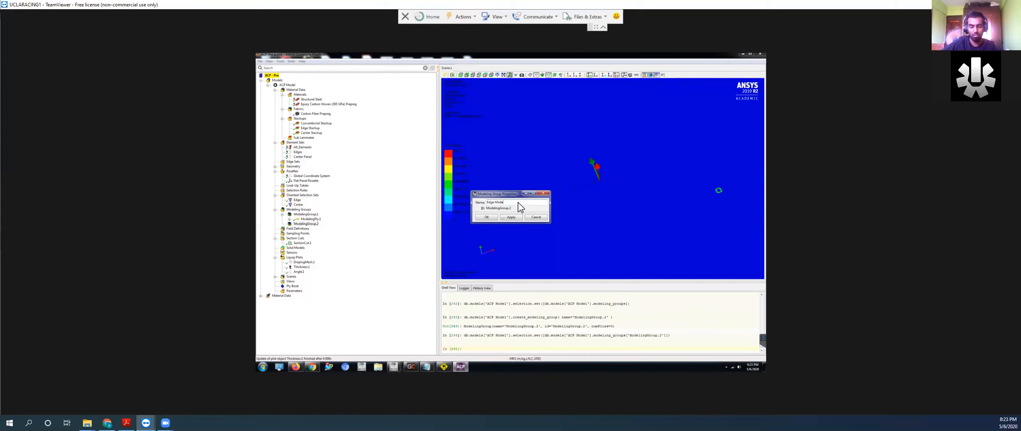
text(lling Group)
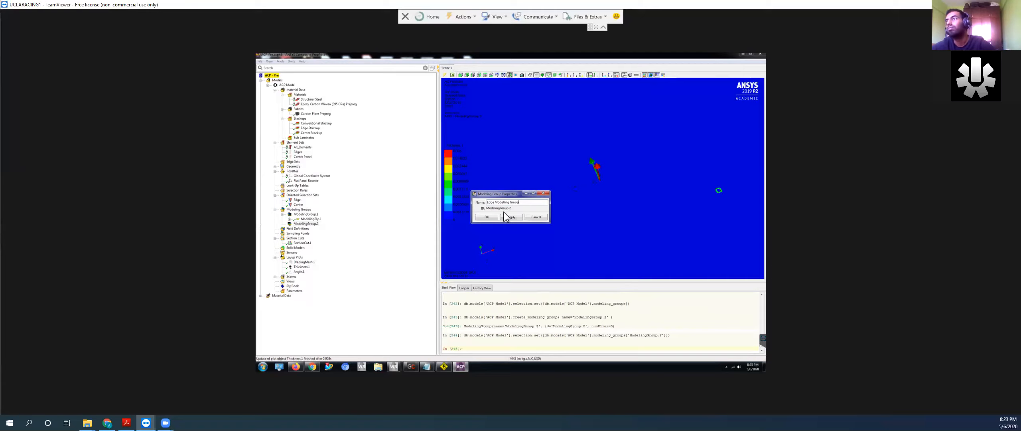
click(491, 216)
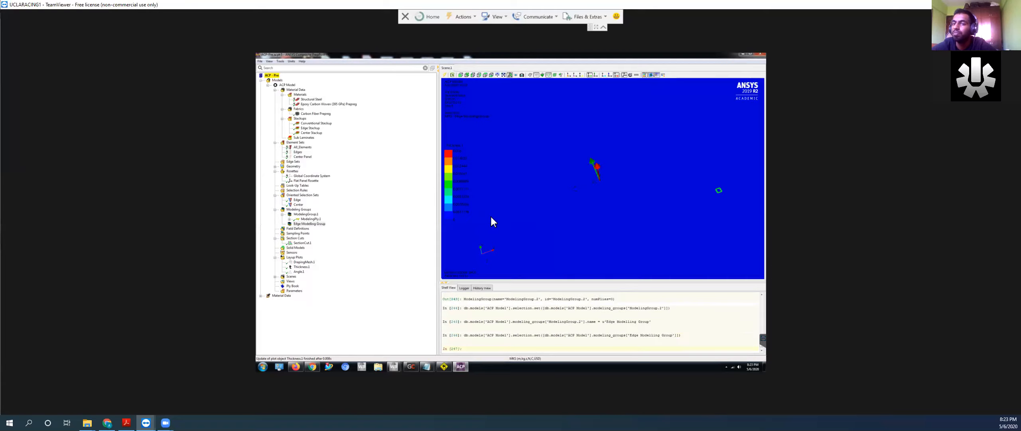
Step: Create a ply named "Edge 1" in the Edge Modelling Group, using the Edge oriented selection set and Edge Stackup as ply material
right_click(304, 226)
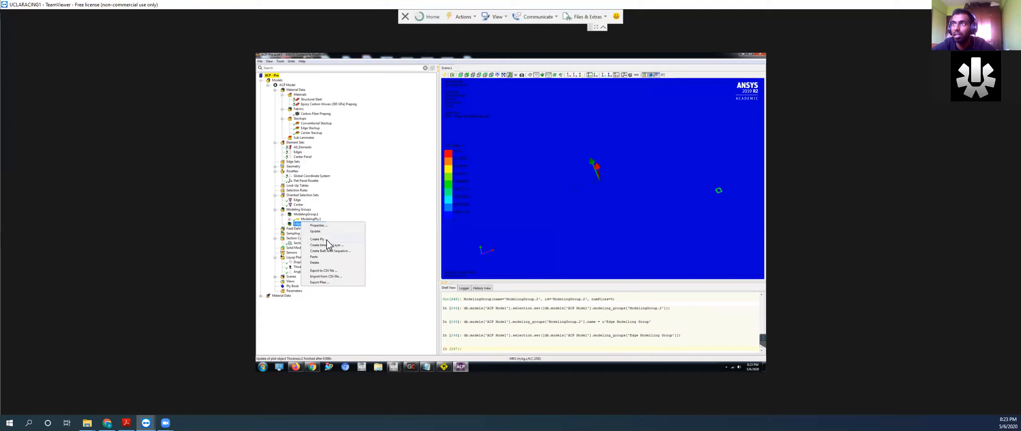
click(326, 239)
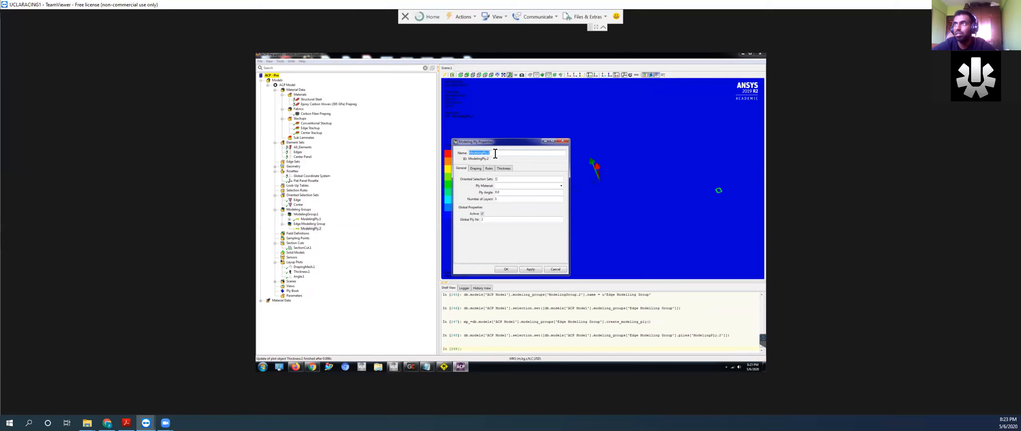
text(Edge 1)
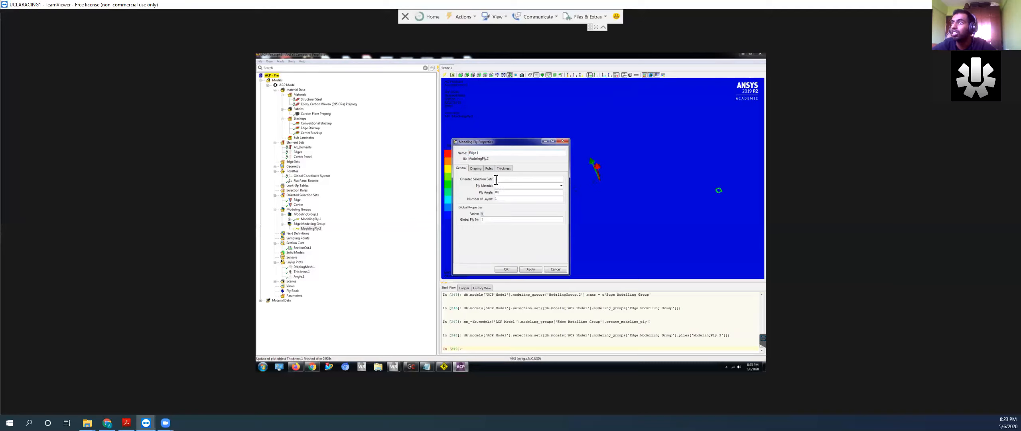
click(496, 179)
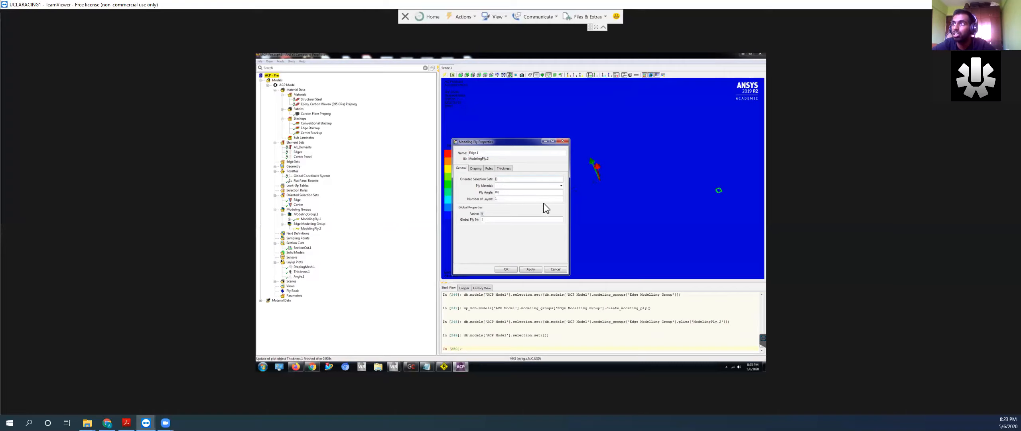
click(561, 186)
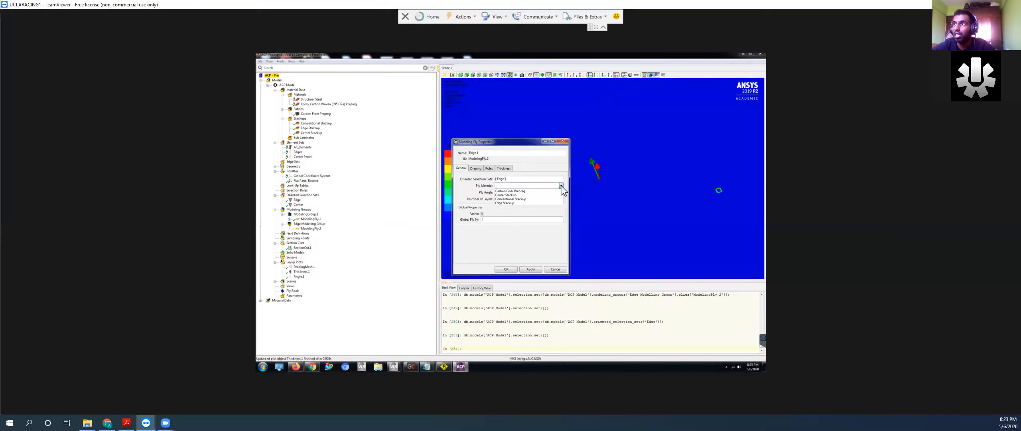
click(510, 203)
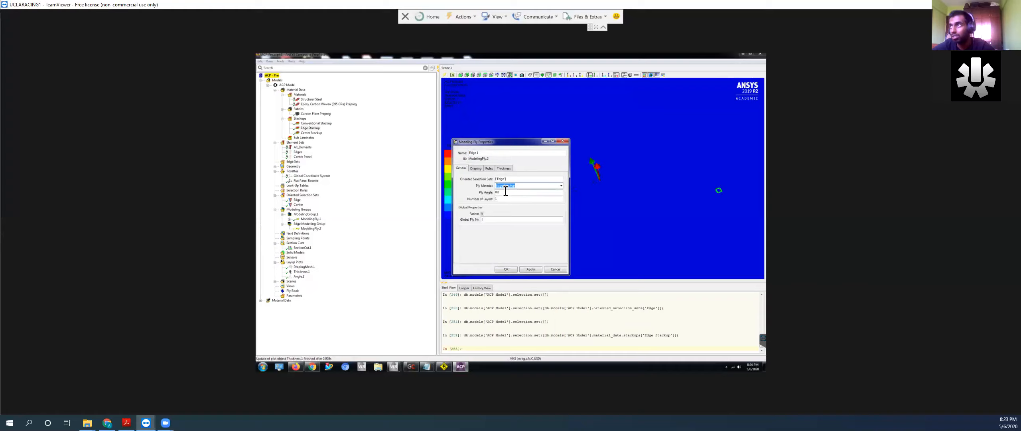
click(507, 269)
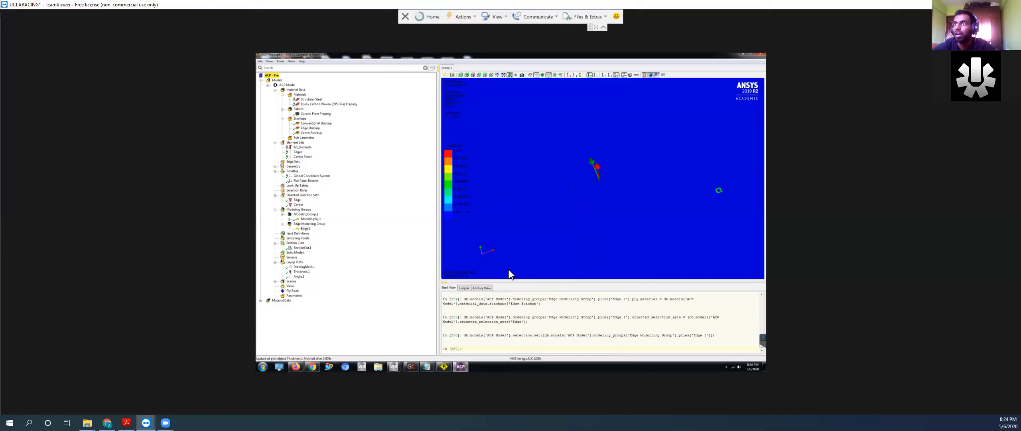
Step: Rename ModelingGroup.1 as "Center Modelling Group"
right_click(303, 216)
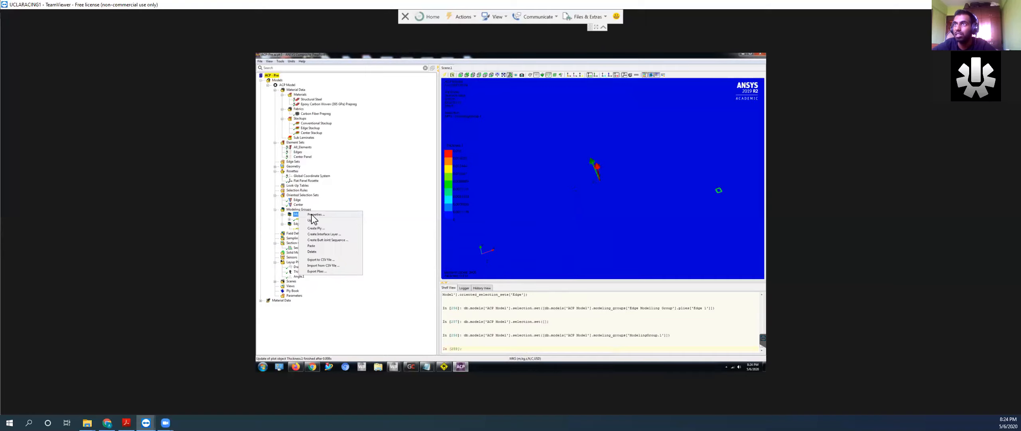
click(313, 215)
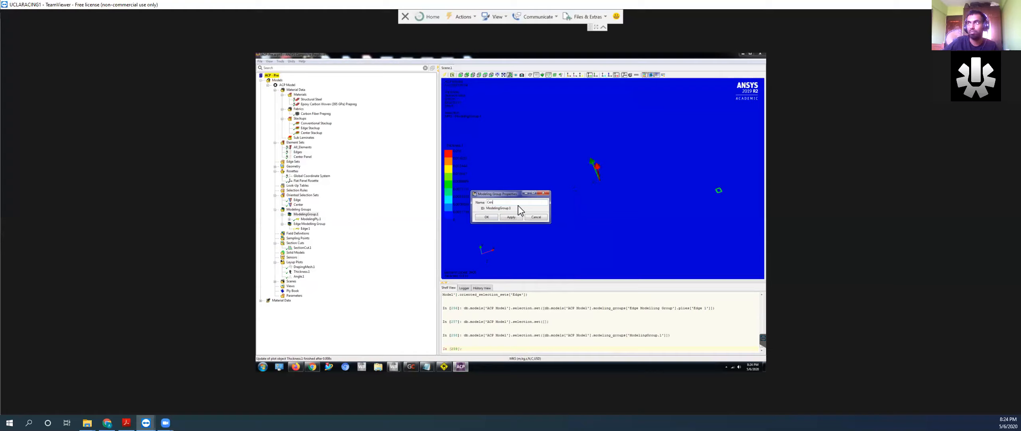
text(Center Modelling Group)
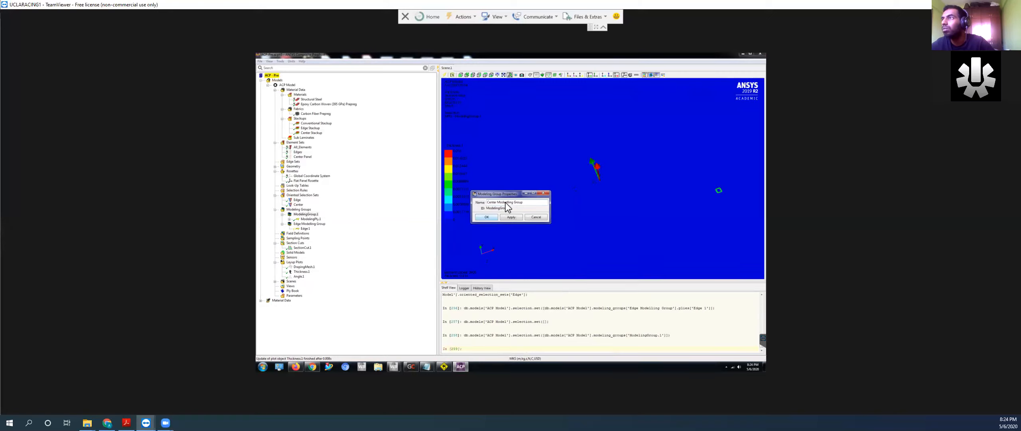
click(487, 217)
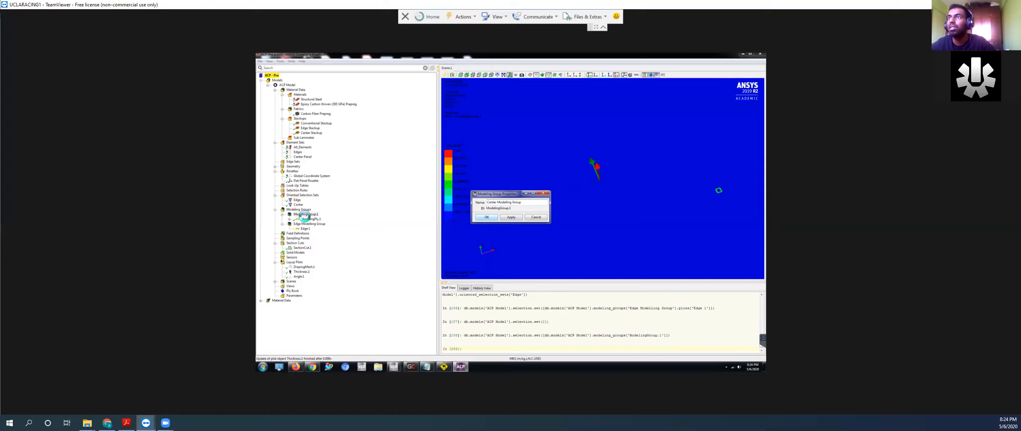
Step: Rename the ply in the Center Modelling Group "Center 1" and replace its Edge oriented selection set with Center
click(306, 219)
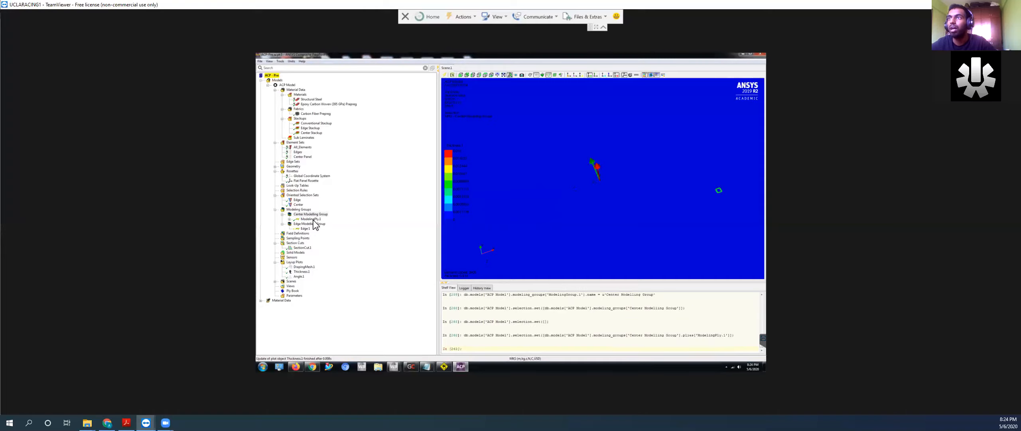
right_click(304, 219)
click(491, 183)
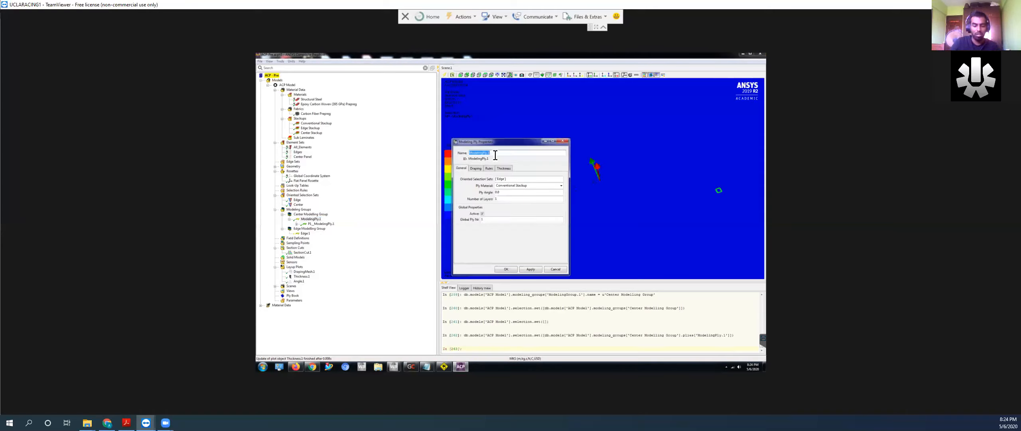
text(Ce)
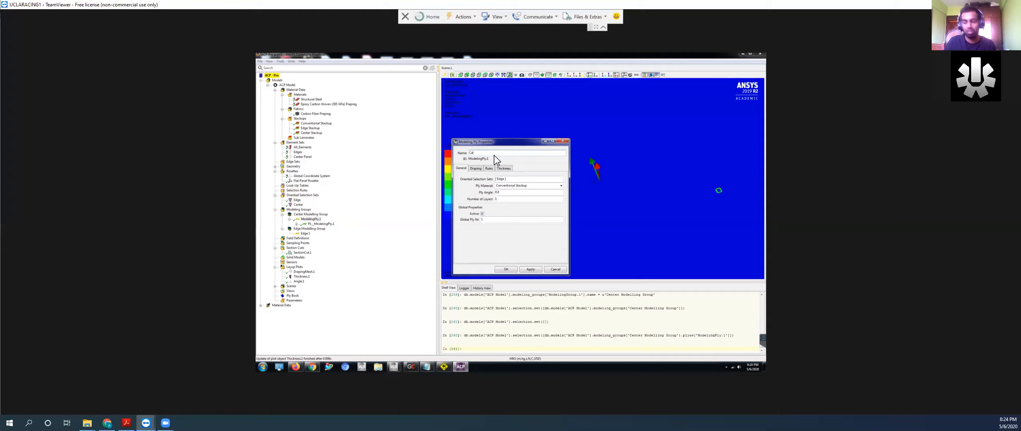
text(tnerenter.1)
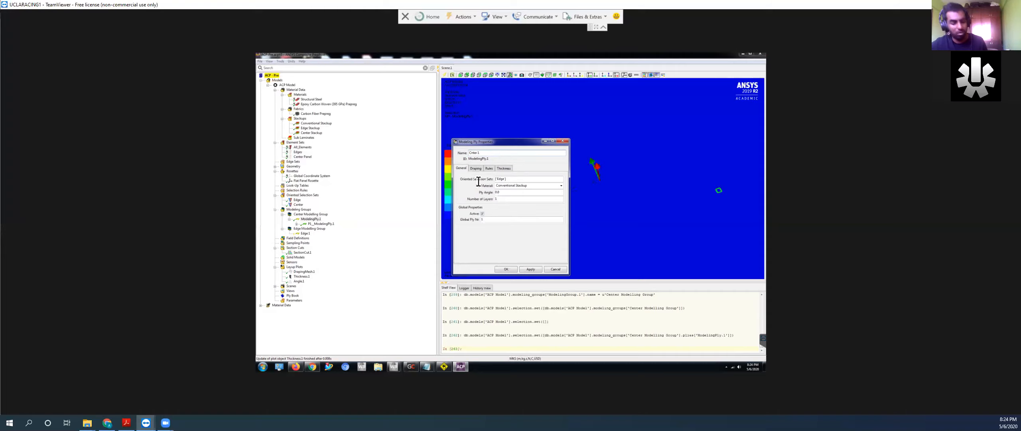
click(503, 179)
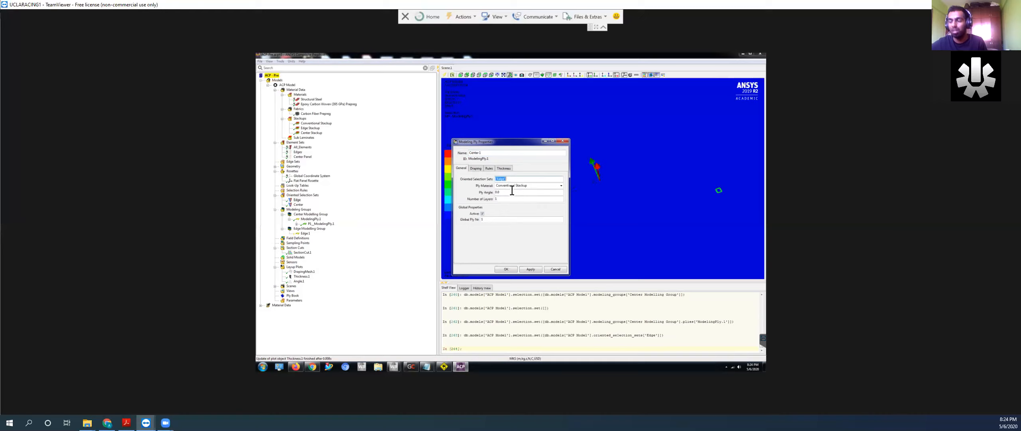
key(BackSpace)
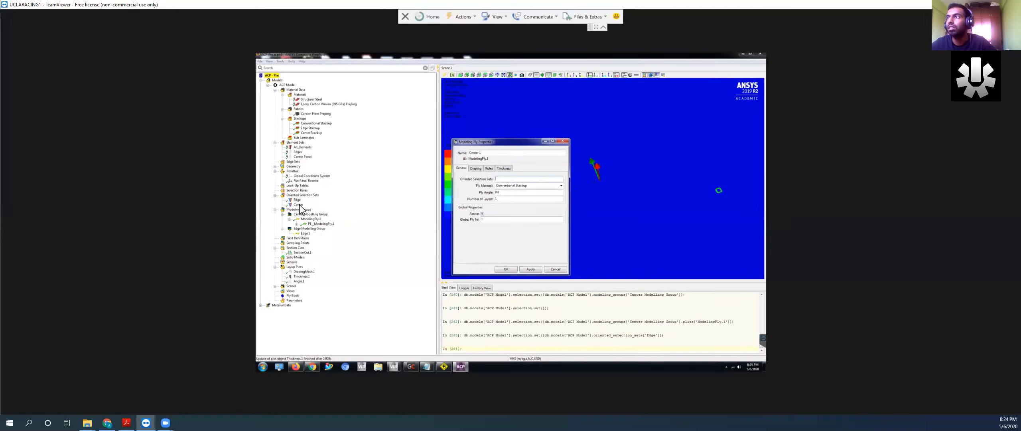
click(298, 204)
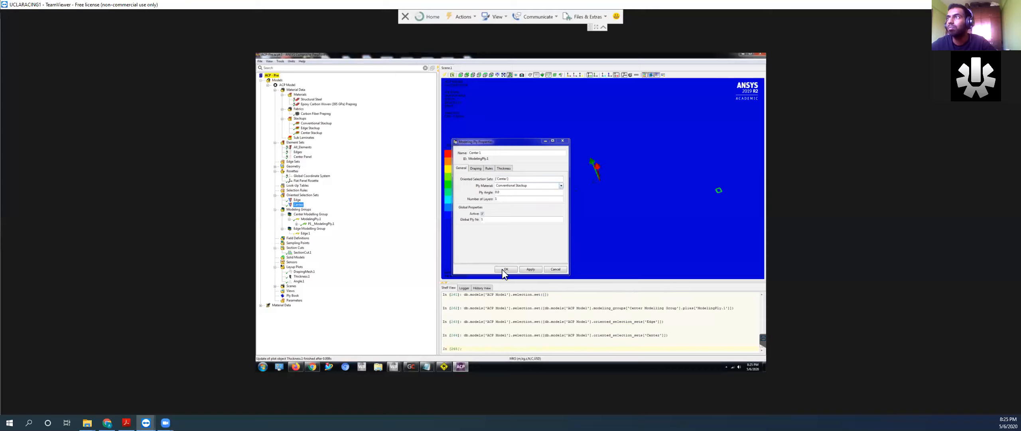
Step: Set the Center 1 ply's material to Center Stackup and accept the ply properties
click(561, 186)
click(561, 186)
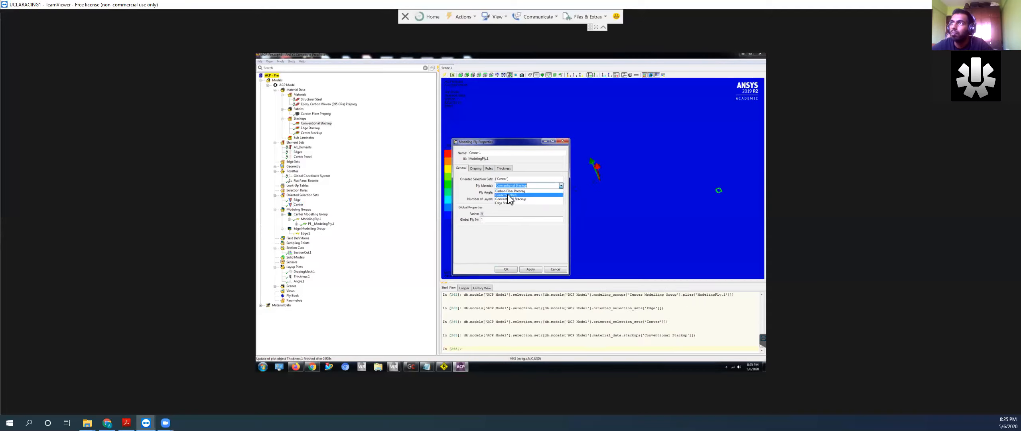
click(509, 269)
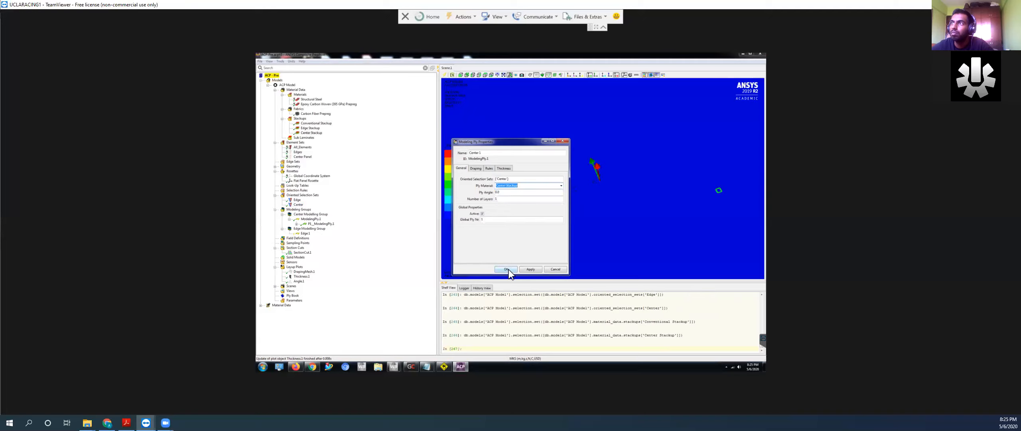
click(509, 270)
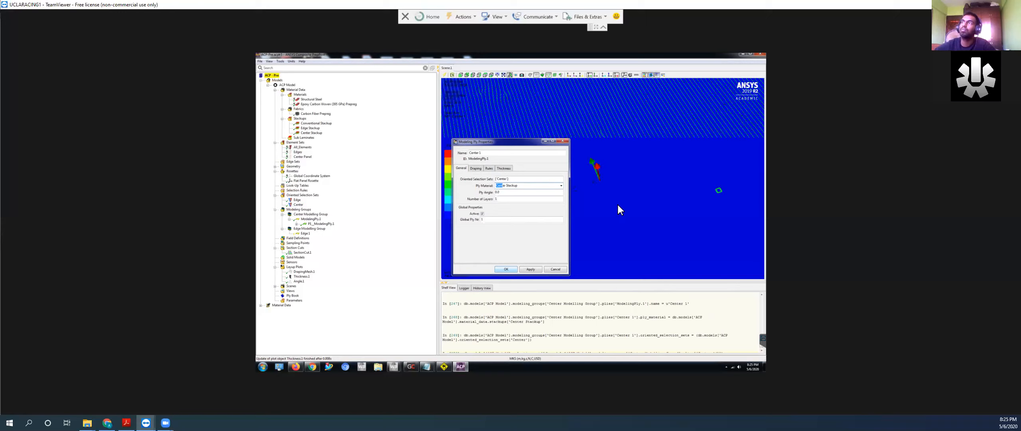
click(505, 269)
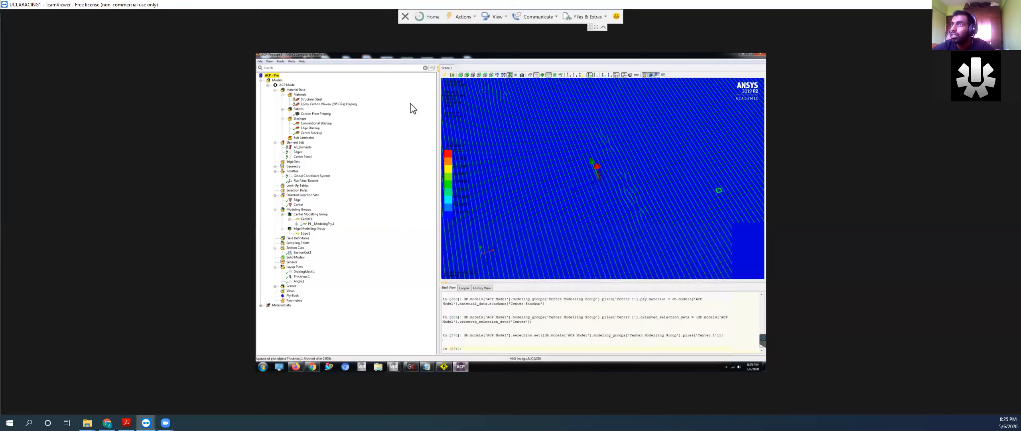
Step: Update the ACP model to apply the new edge and center plies
click(445, 75)
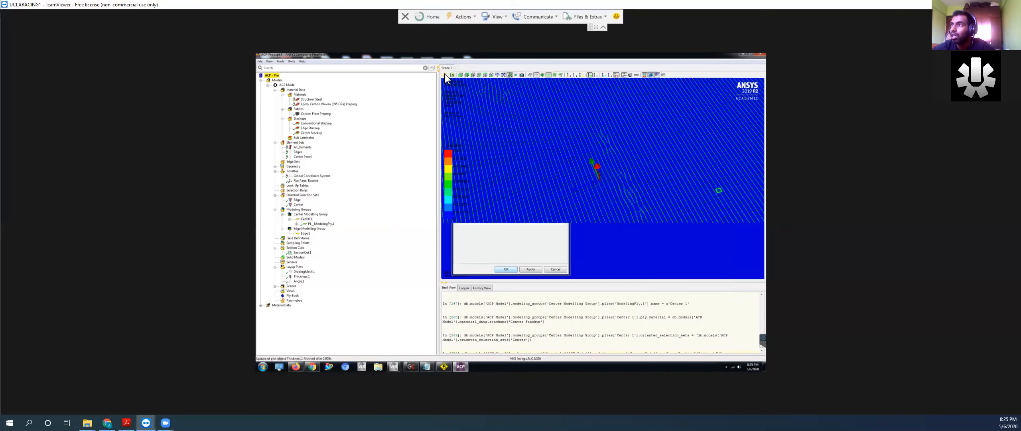
click(511, 269)
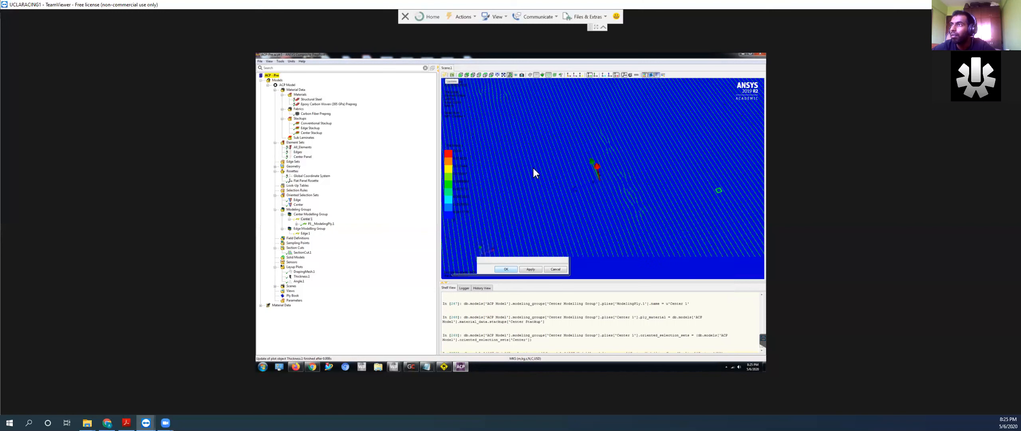
click(445, 75)
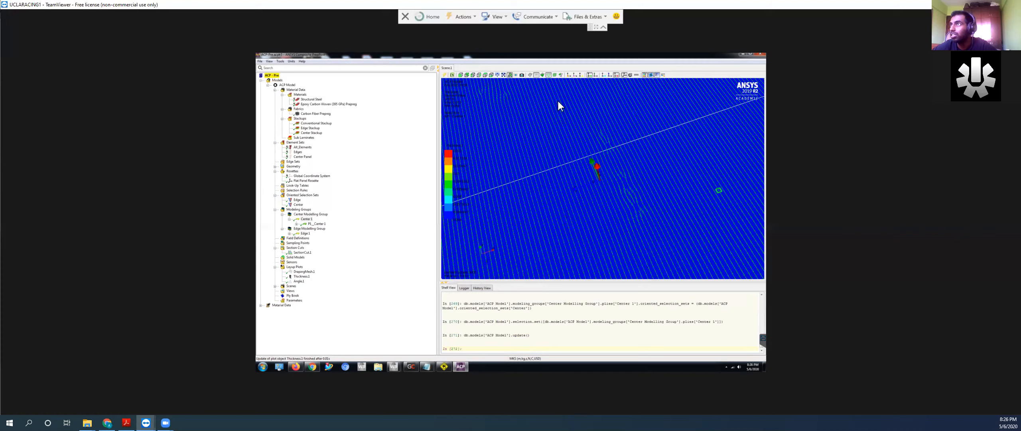
Step: Hide the fiber directions and examine the thickness plot across the plate's center and edges
click(589, 75)
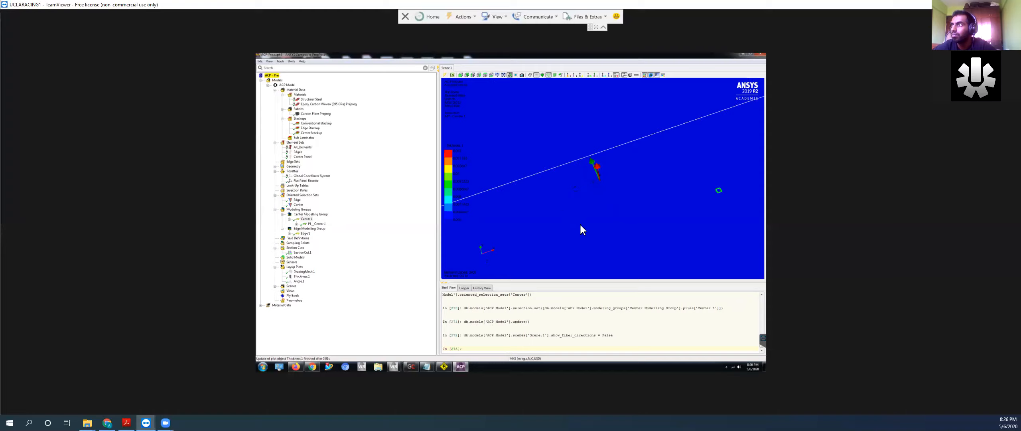
drag(579, 226, 579, 226)
scroll(578, 226, down, 2)
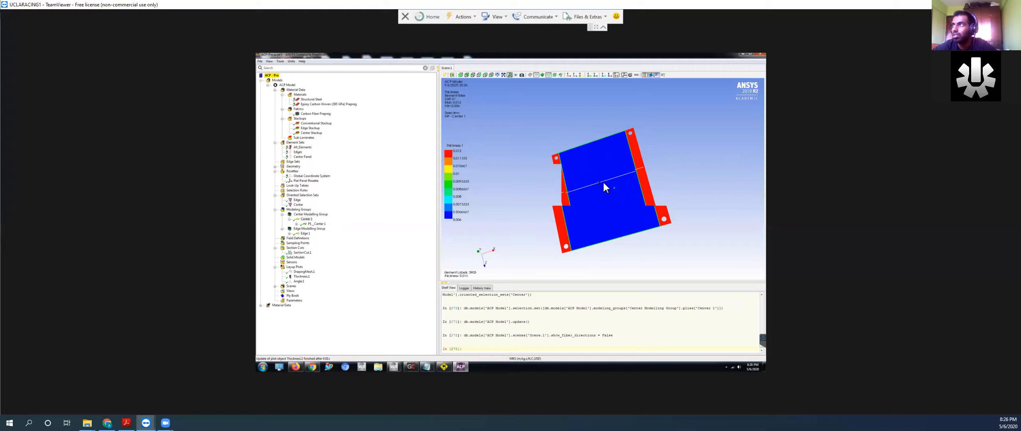
scroll(603, 183, down, 5)
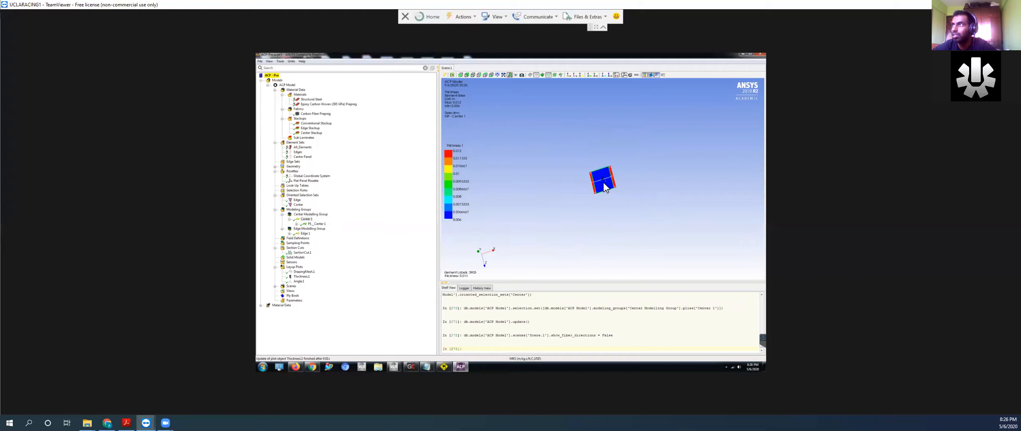
scroll(603, 174, up, 2)
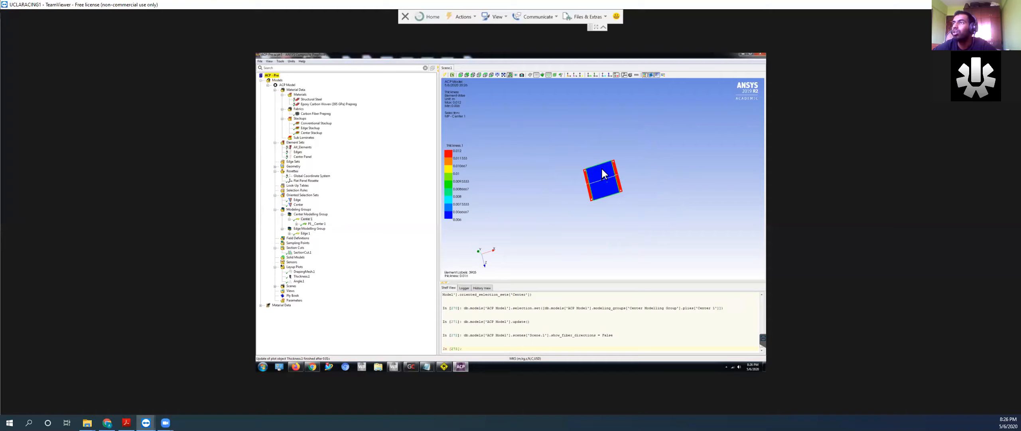
scroll(601, 169, up, 4)
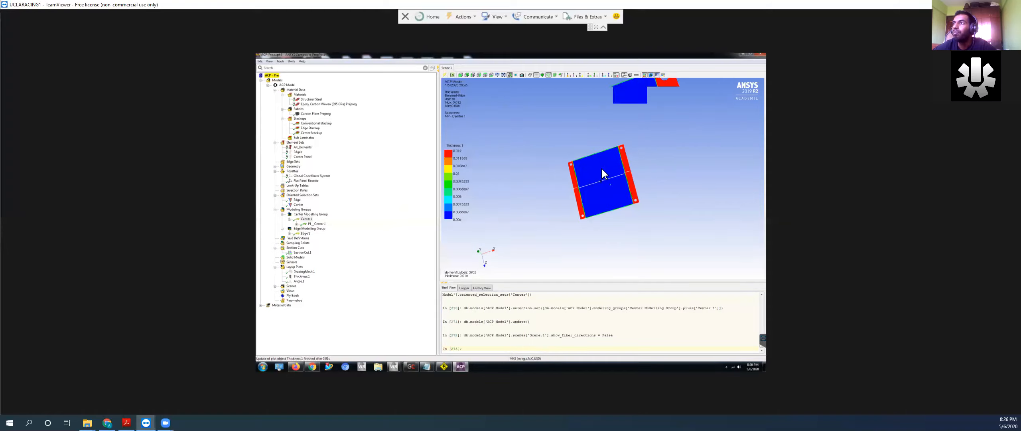
Step: Inspect the thickness plot up close across the plate's center panel and the edge strips
scroll(602, 169, up, 5)
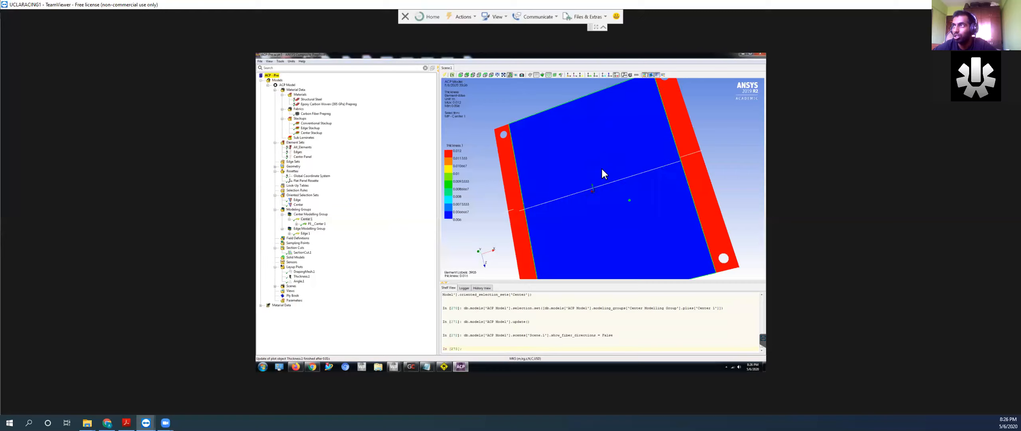
scroll(601, 169, up, 3)
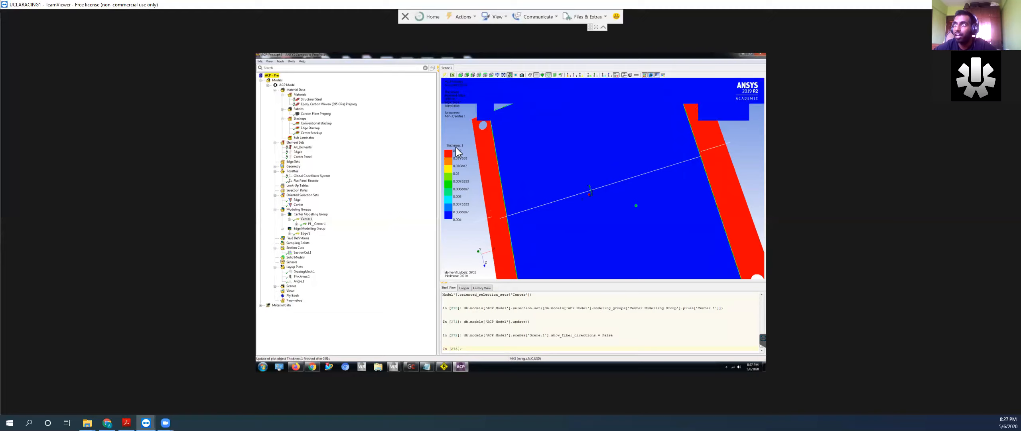
scroll(575, 208, down, 1)
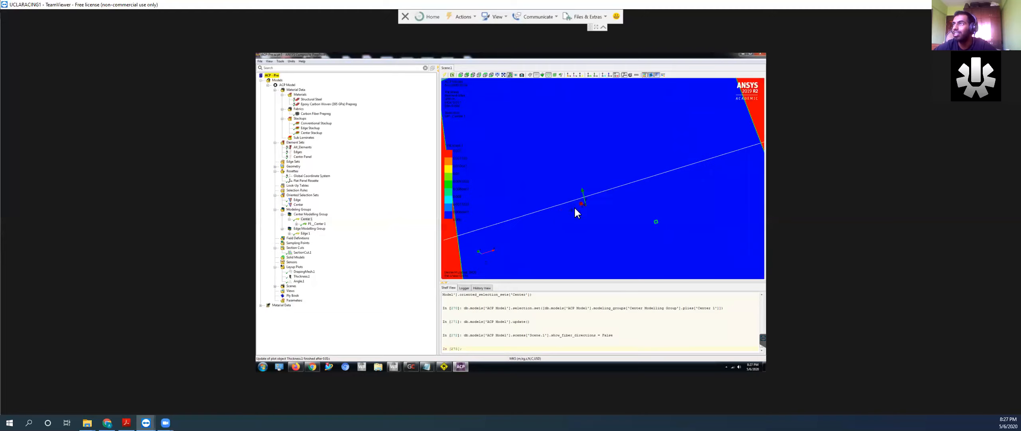
scroll(575, 208, down, 1)
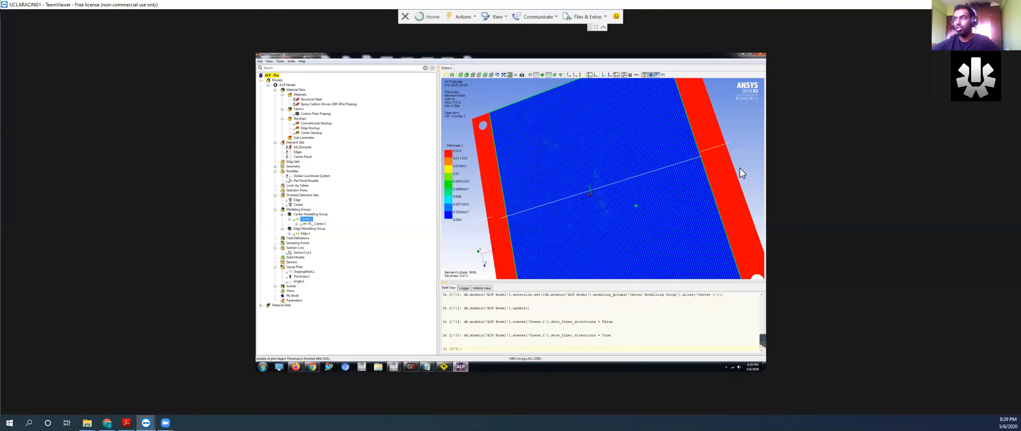
Step: Close ACP, return to the Workbench project schematic and update the project
click(760, 55)
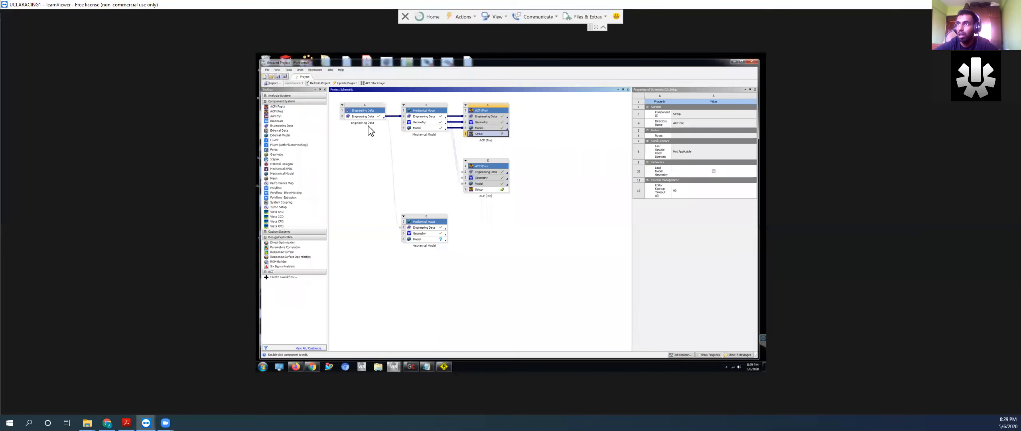
click(341, 84)
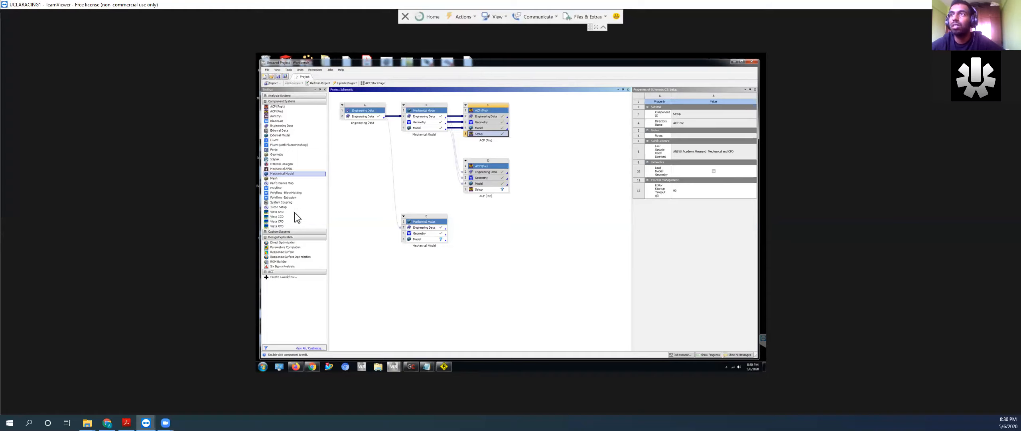
Step: Add a standalone Static Structural analysis system to the project schematic beside the first ACP (Pre) system
click(265, 95)
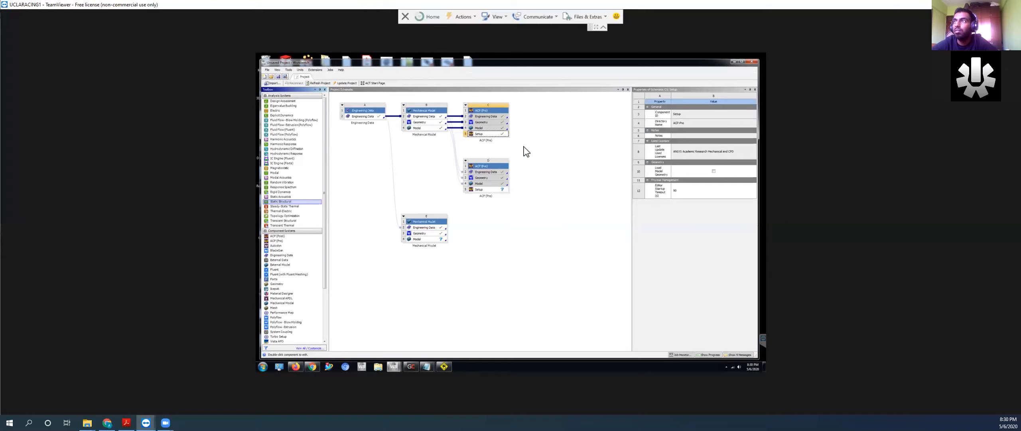
drag(538, 127, 538, 120)
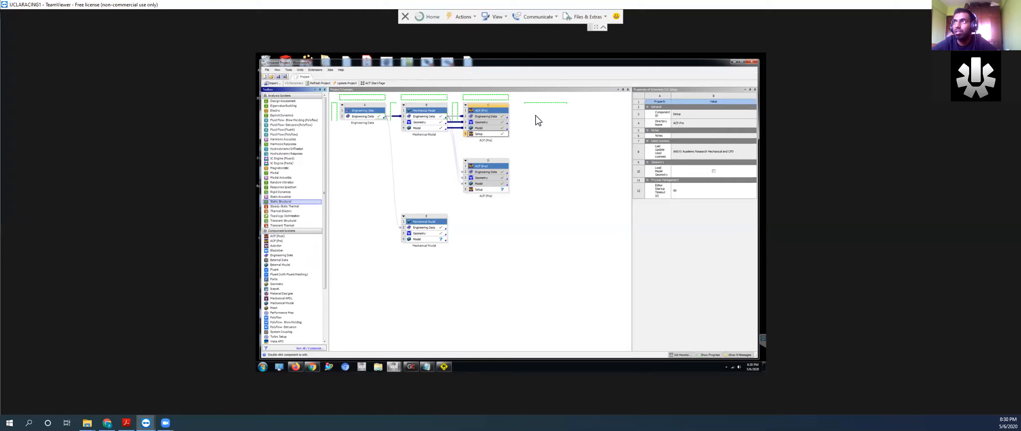
drag(536, 116, 538, 108)
drag(538, 108, 554, 127)
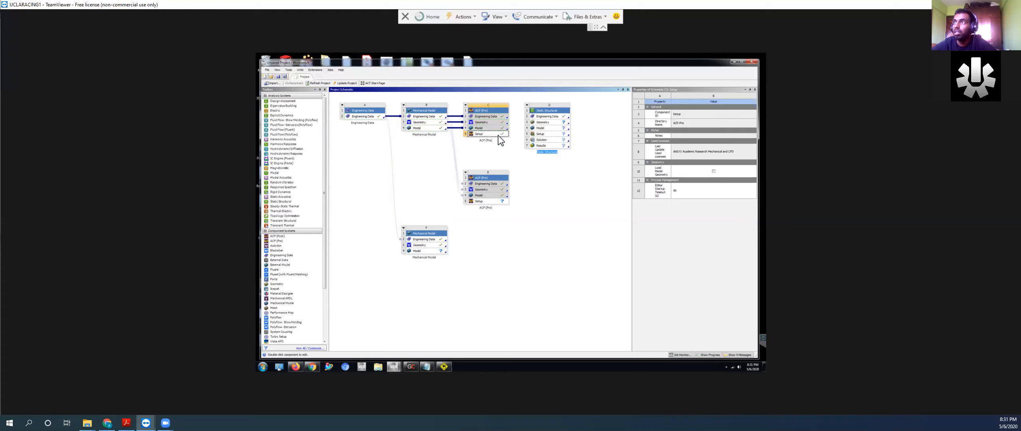
Step: Link the first ACP (Pre) system's Setup to the Static Structural Model, choosing Transfer Shell Composite Data
double_click(542, 133)
drag(546, 132, 552, 129)
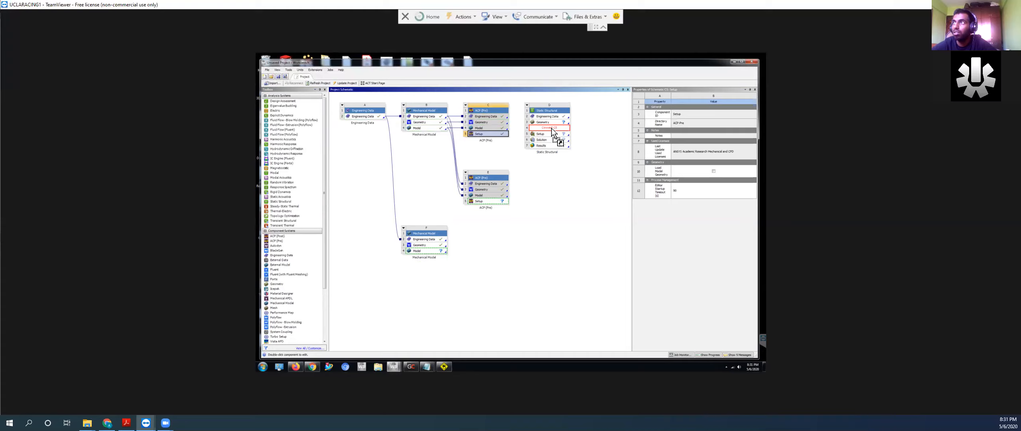
mouse_move(552, 129)
mouse_down()
mouse_move(507, 148)
mouse_move(546, 129)
mouse_up()
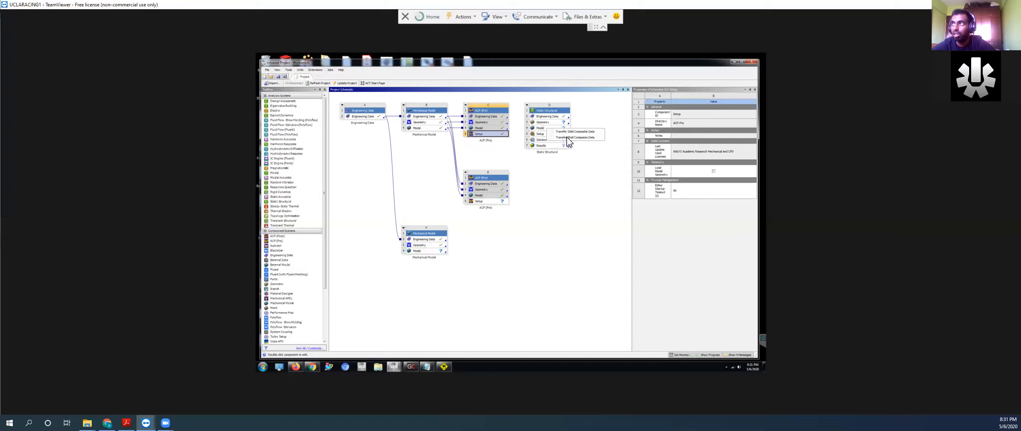
click(568, 138)
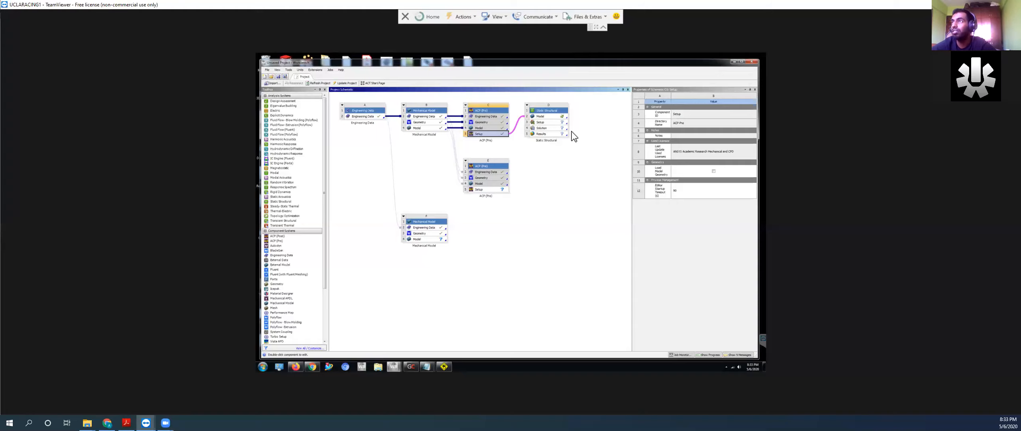
Step: Open the Static Structural Model in Mechanical and inspect the imported composite plate mesh from several angles
click(551, 117)
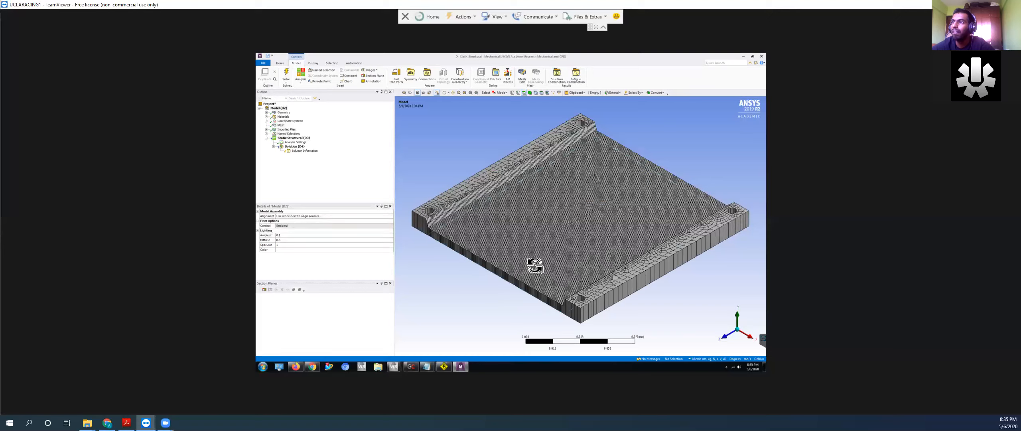
middle_drag(534, 265, 538, 264)
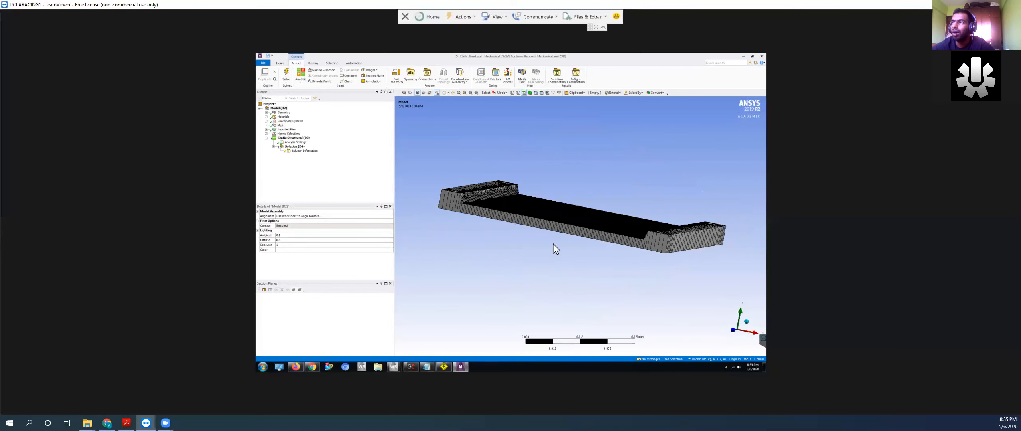
middle_drag(562, 241, 554, 252)
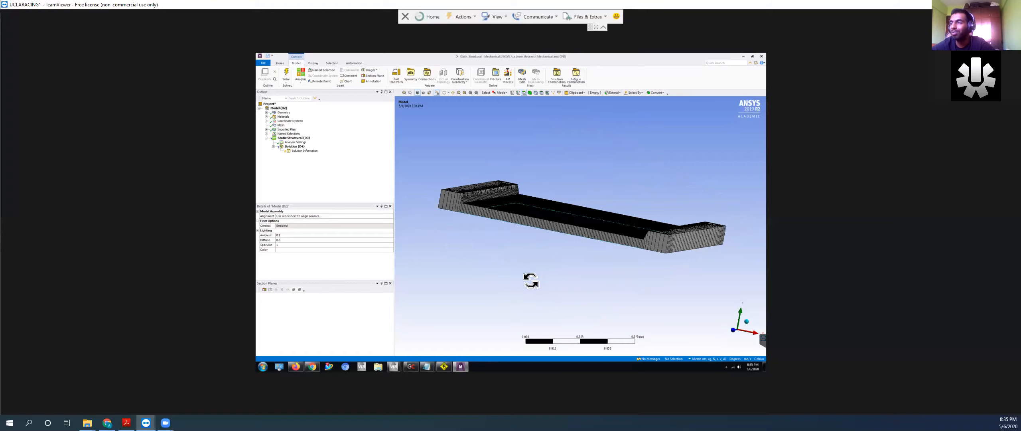
middle_drag(531, 280, 531, 281)
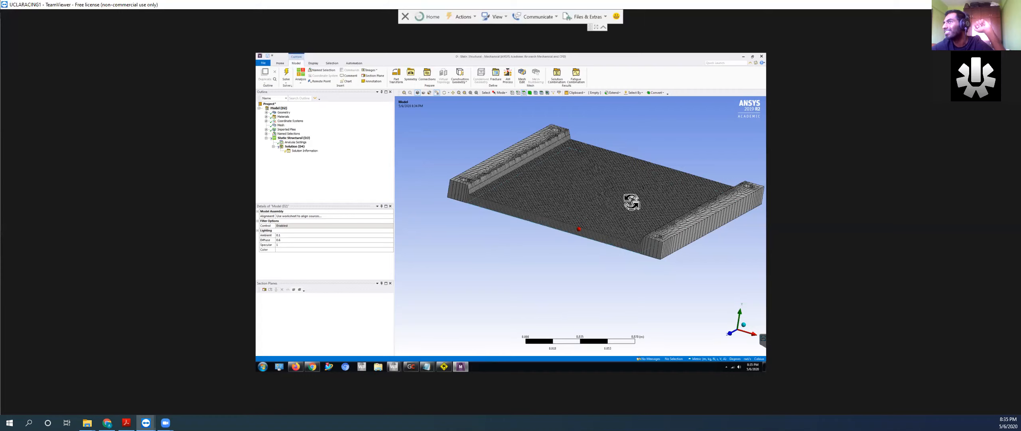
drag(632, 202, 615, 227)
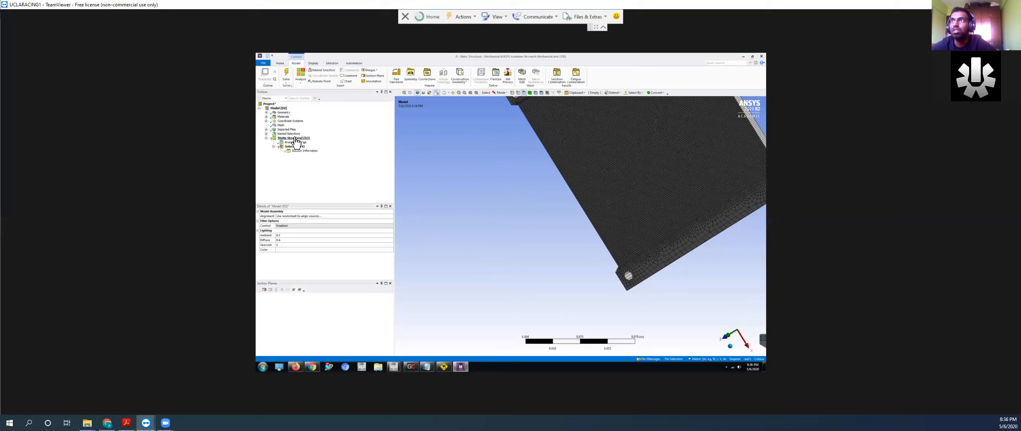
Step: Select the Static Structural analysis in the model outline
click(295, 138)
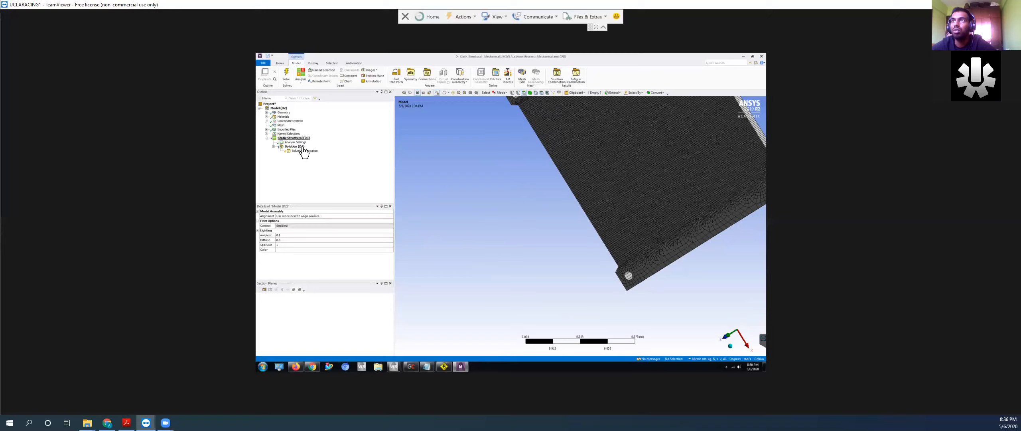